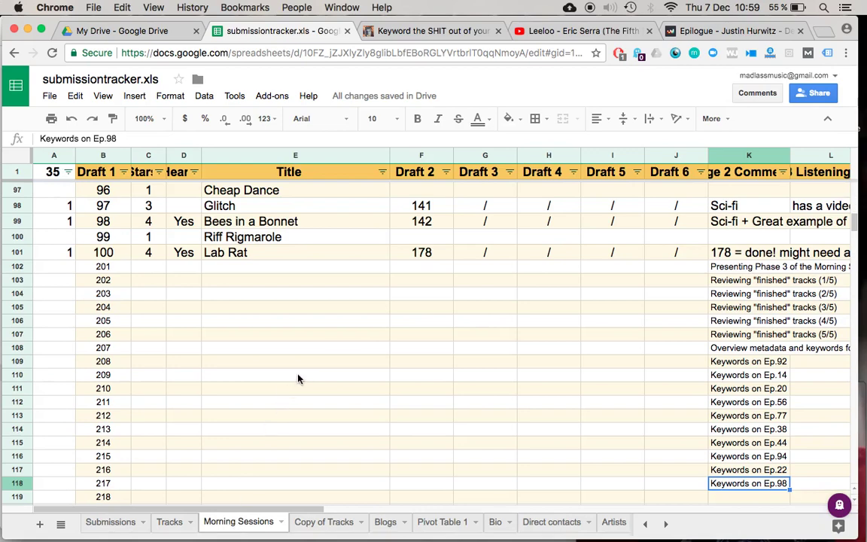
Copy the comment for session 217 into the row for session 218 and change it to "Keywords on Ep.69".
key(super+c)
key(Down)
key(super+v)
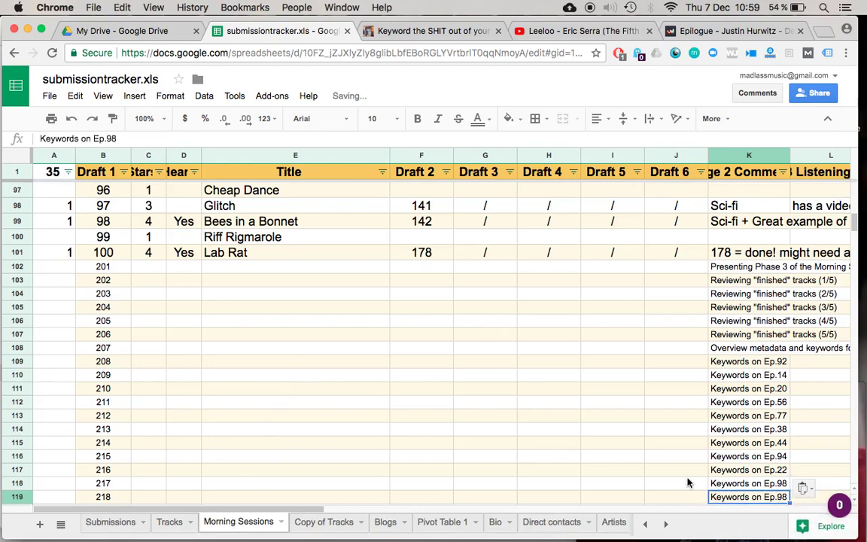
click(376, 140)
key(BackSpace)
key(BackSpace)
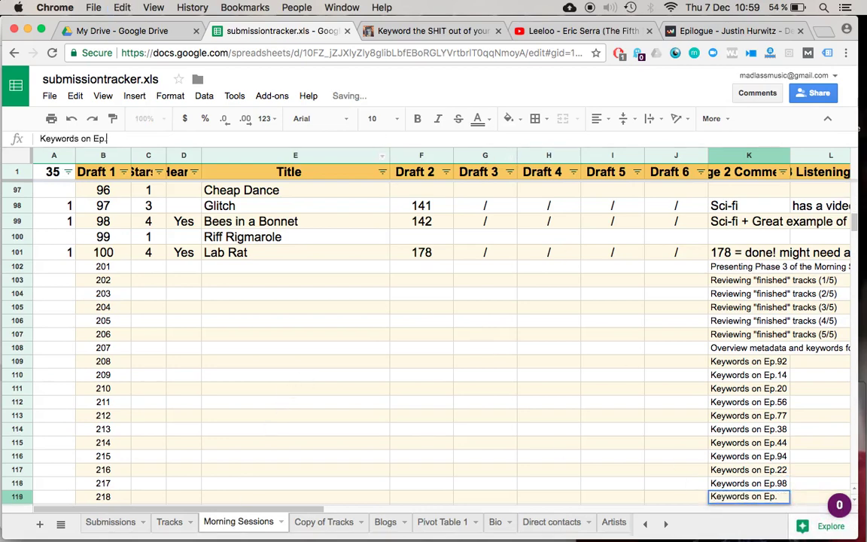
text(60)
key(Return)
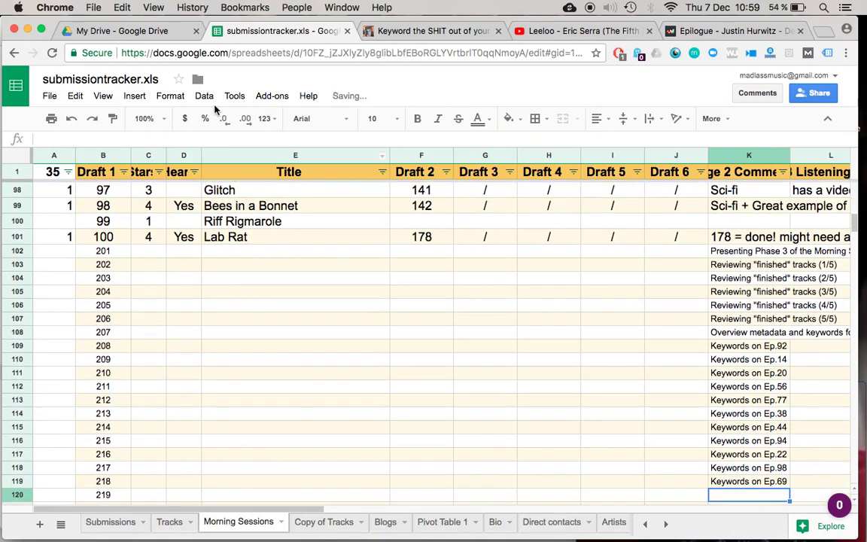
Look up the title of draft 69 in the Morning Sessions sheet.
scroll(208, 274, up, 5)
scroll(209, 275, up, 7)
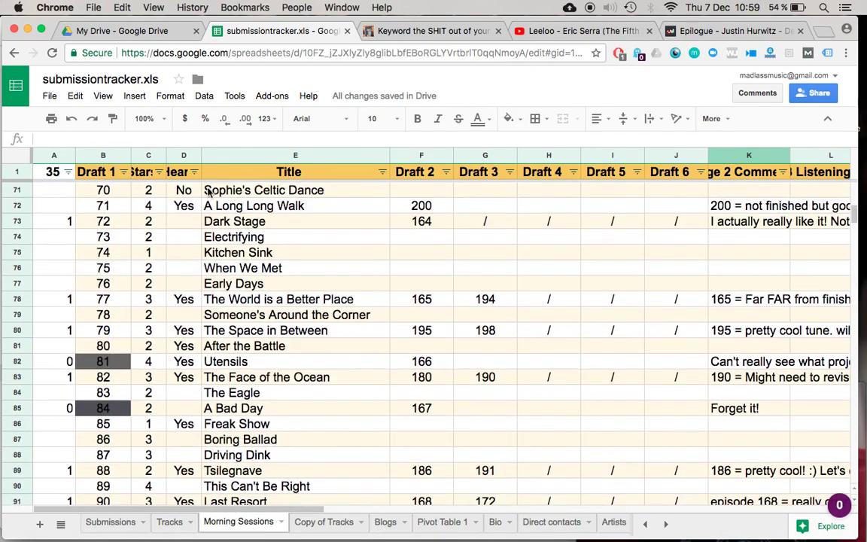
scroll(211, 238, up, 1)
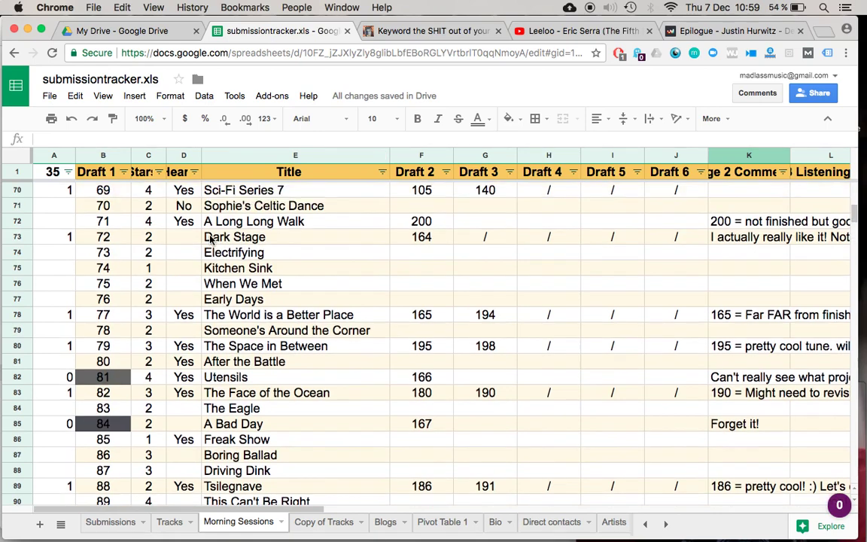
click(215, 185)
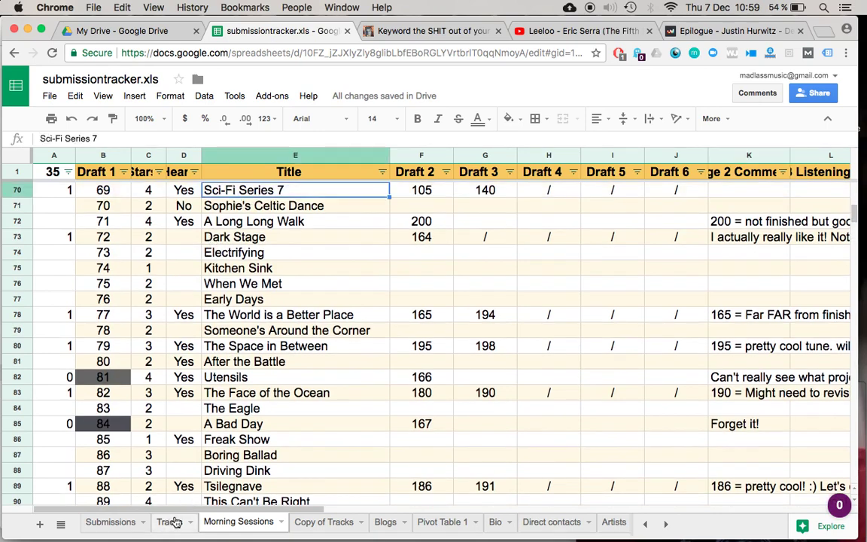
In the Tracks sheet, insert a row above Shroomy (061) and remove the new row's fill color.
click(169, 521)
click(163, 390)
scroll(163, 391, down, 20)
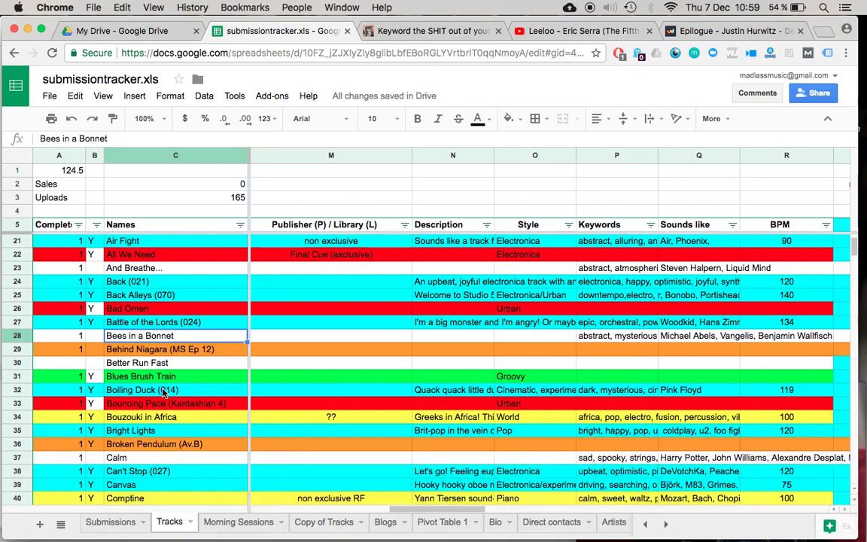
scroll(163, 391, down, 10)
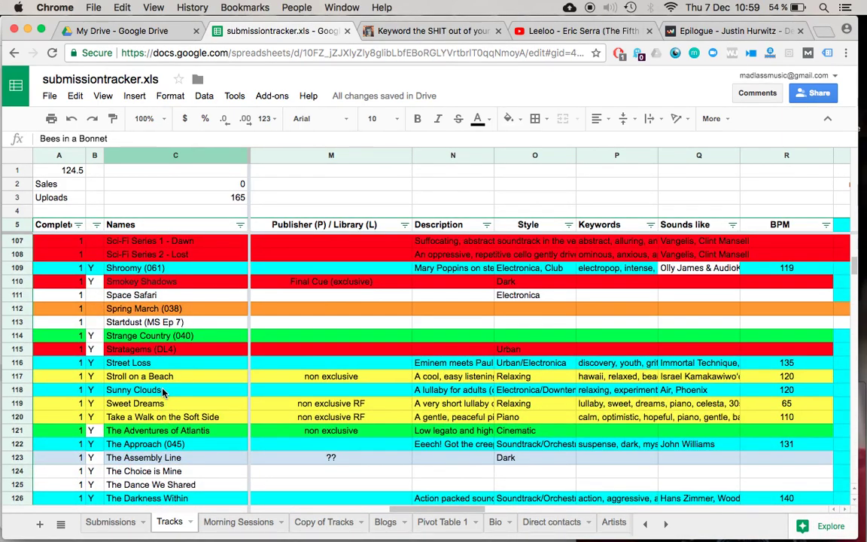
scroll(163, 391, up, 1)
click(19, 295)
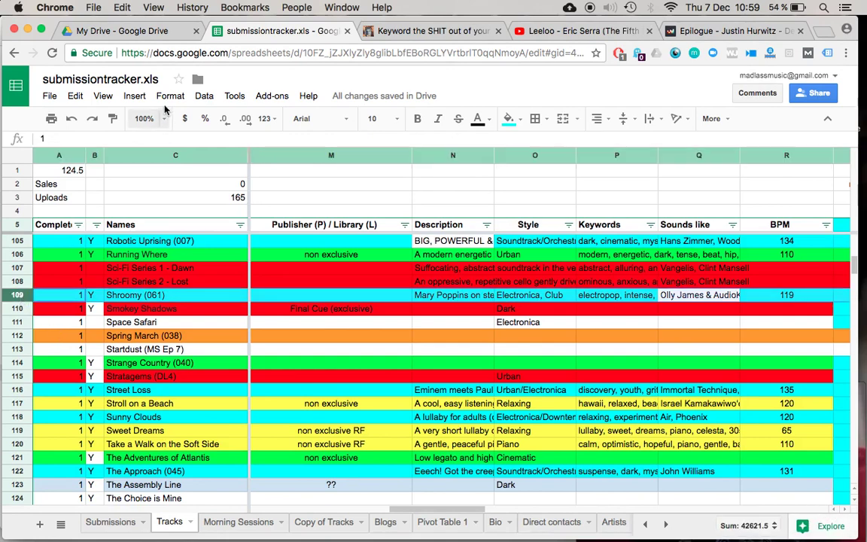
click(134, 96)
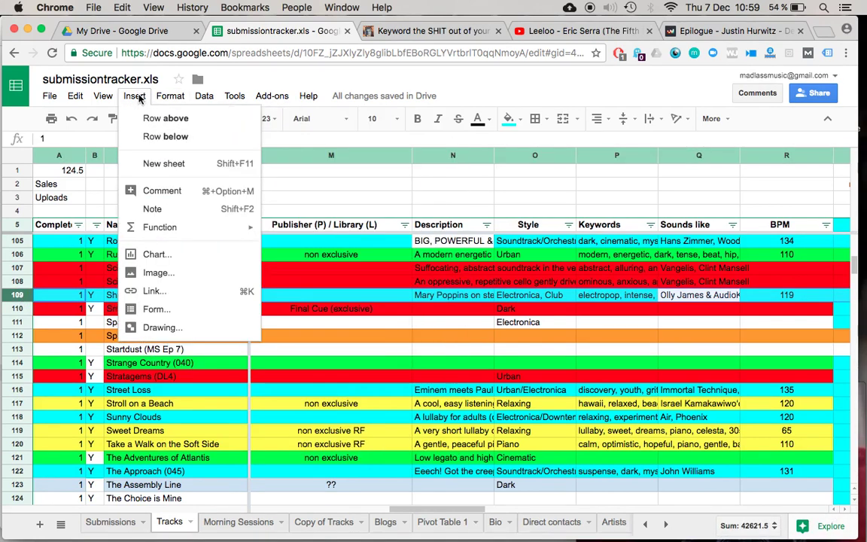
click(150, 118)
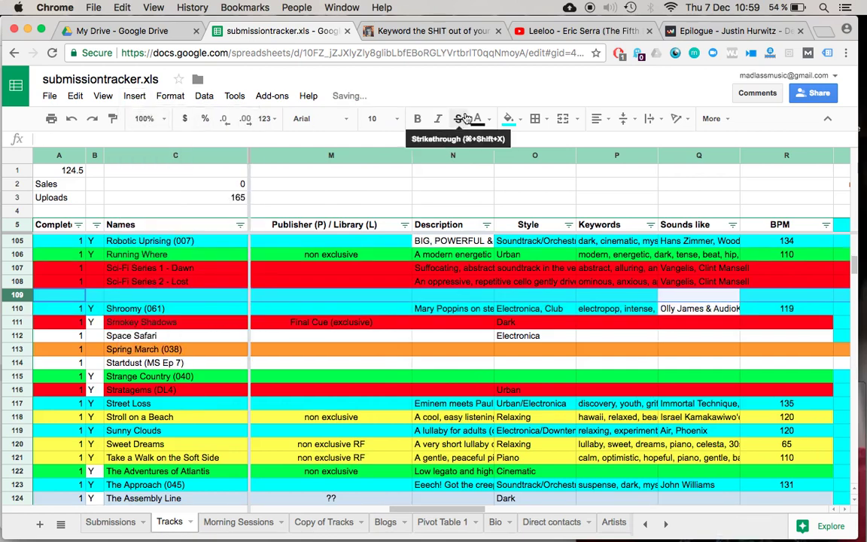
click(508, 119)
click(517, 146)
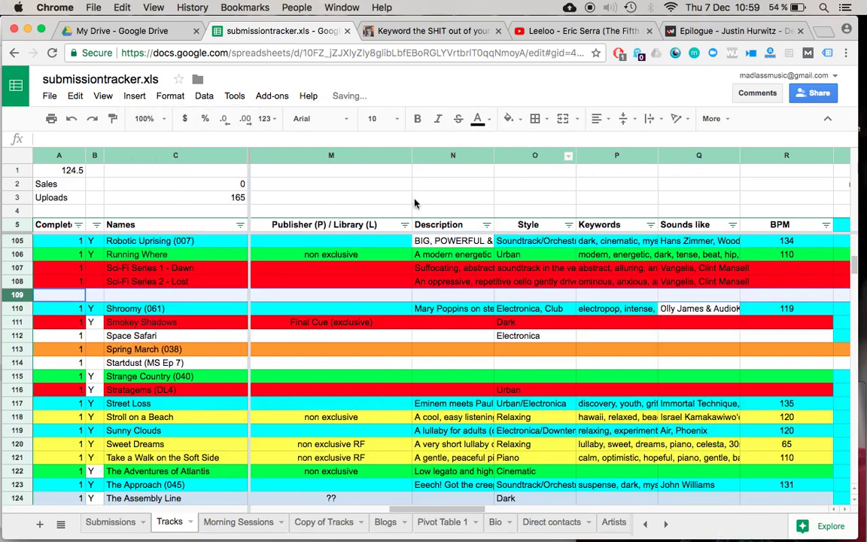
In the new row 109, enter 1 in the completion column and "Sci-Fi Series 7 -" as the name.
click(64, 297)
text(1)
key(Tab)
key(Tab)
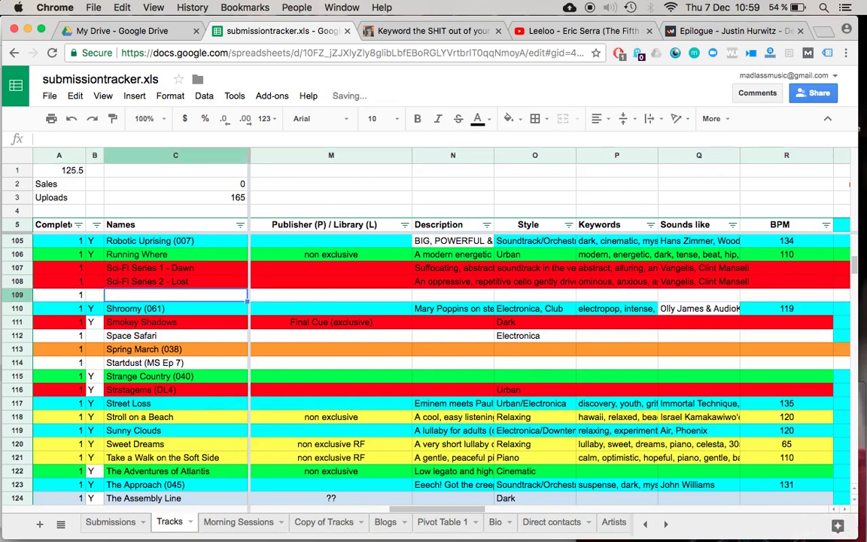
text(Sci)
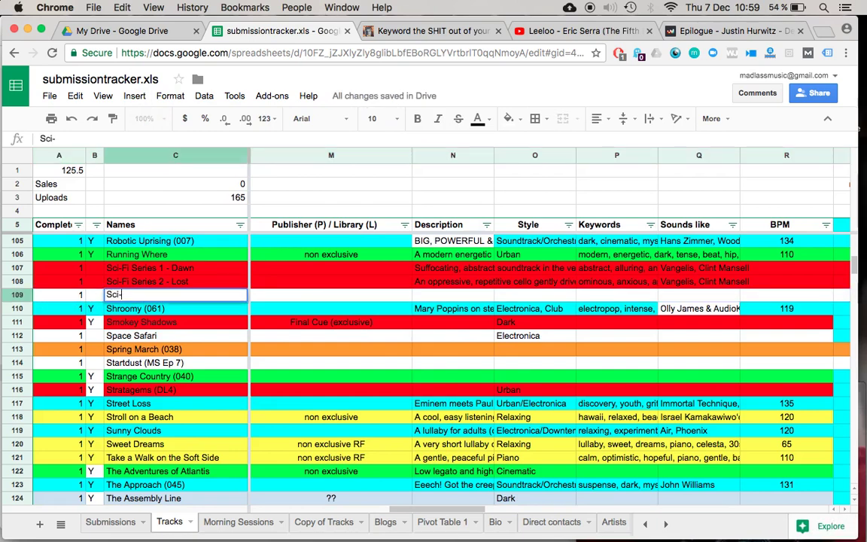
text(-Fi Series 7 -)
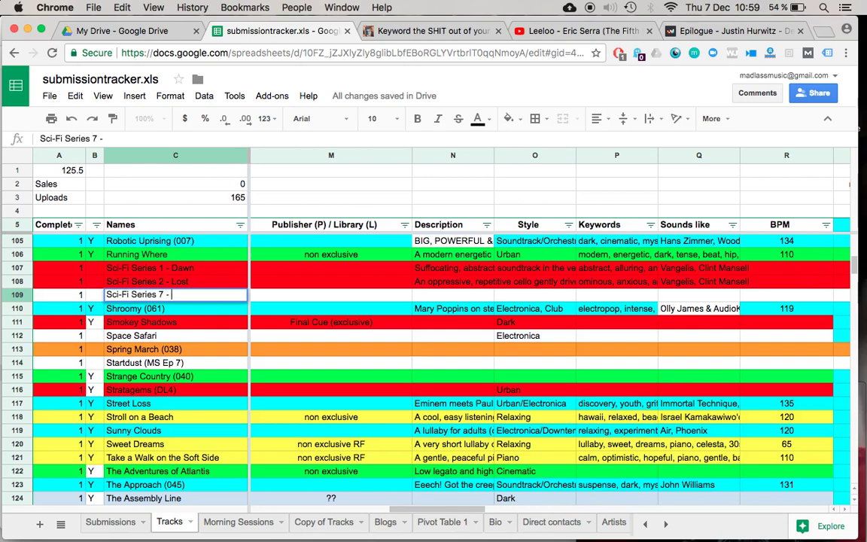
key(Return)
click(176, 294)
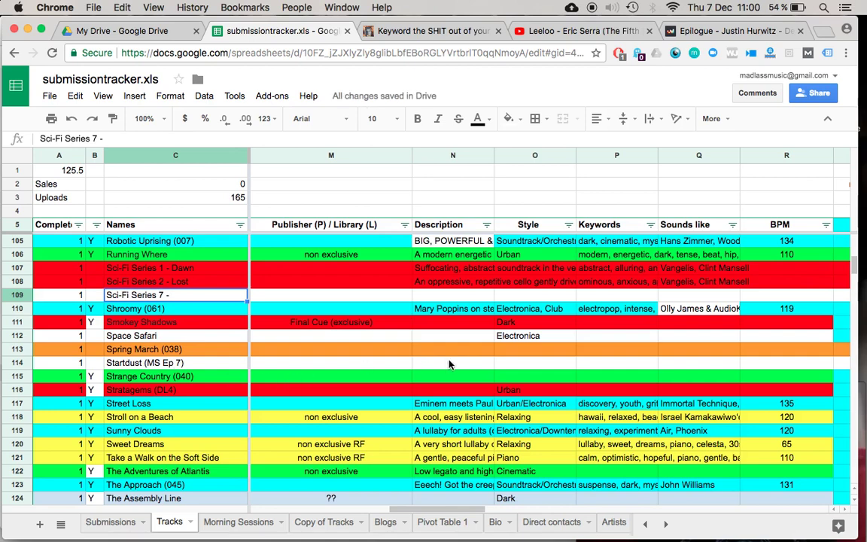
Read the Checklist Time section of the keywording article on creativeandproductive.com.
click(455, 295)
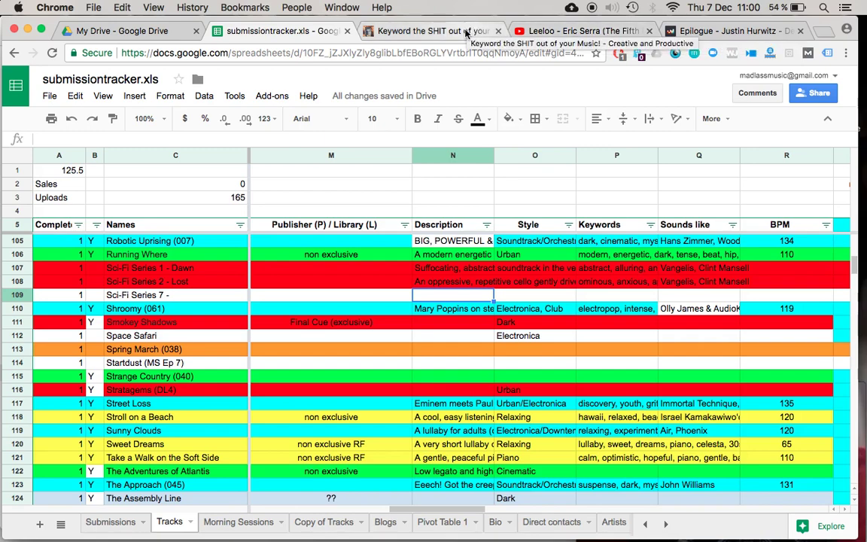
click(466, 34)
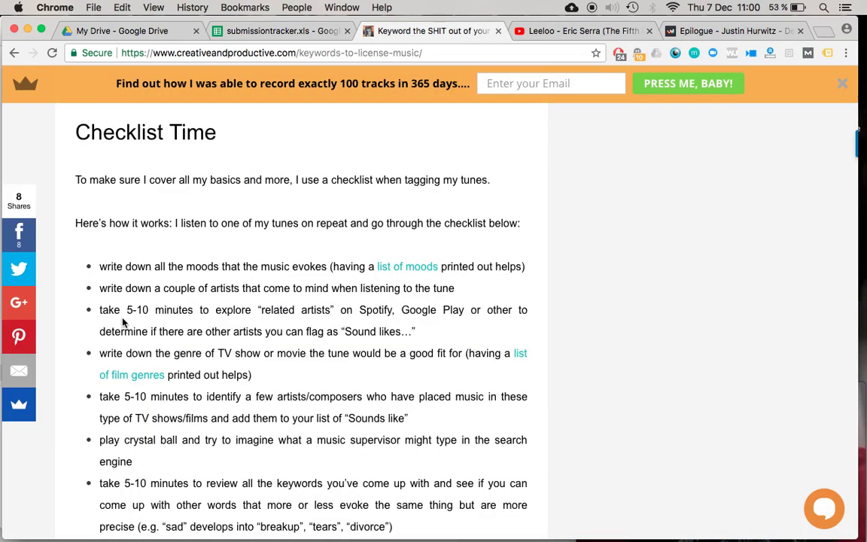
scroll(241, 245, down, 1)
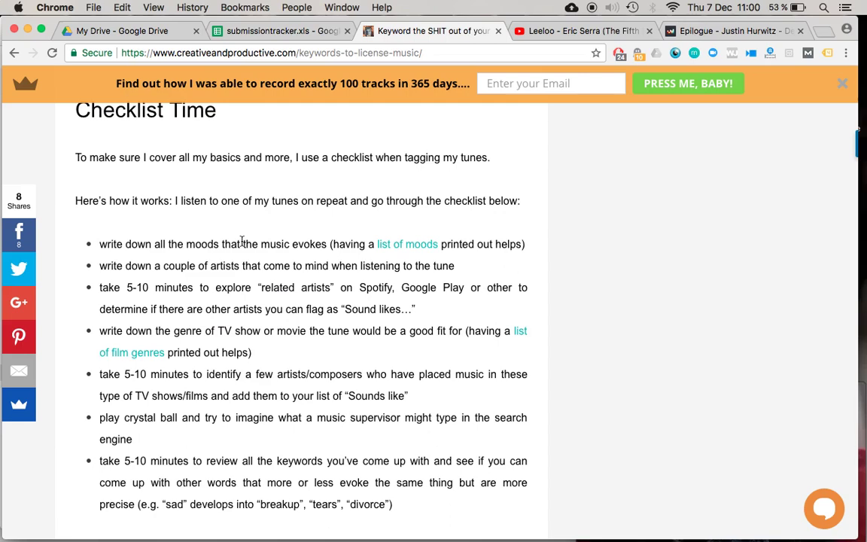
key(super+Tab)
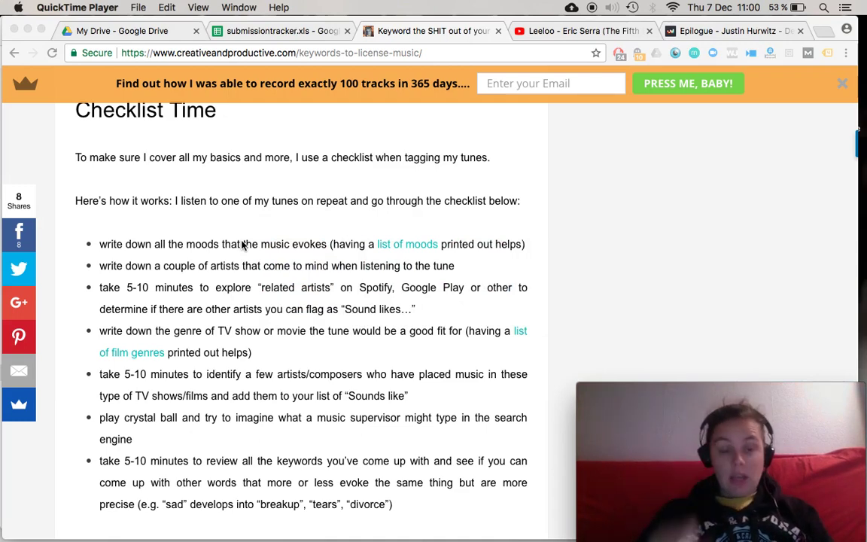
Return to the Tracks sheet and select the Keywords cell of the Sci-Fi Series 7 row.
click(305, 34)
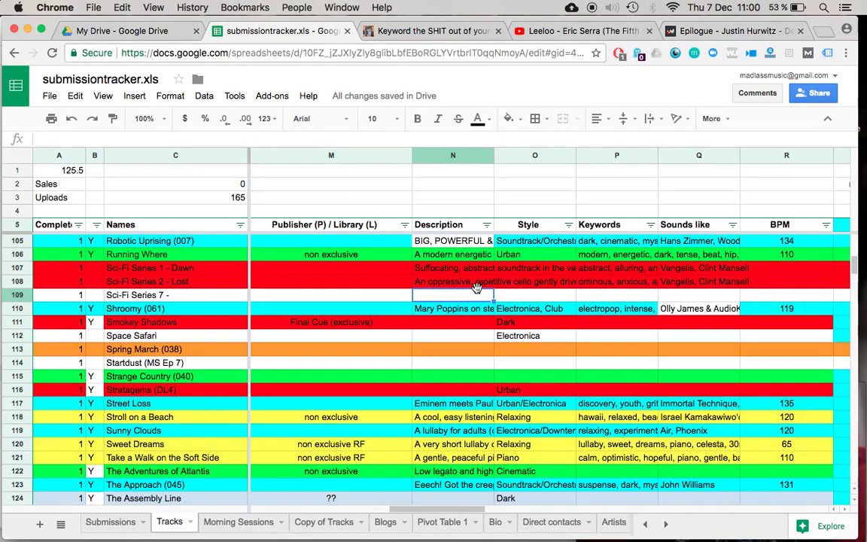
key(Right)
key(Right)
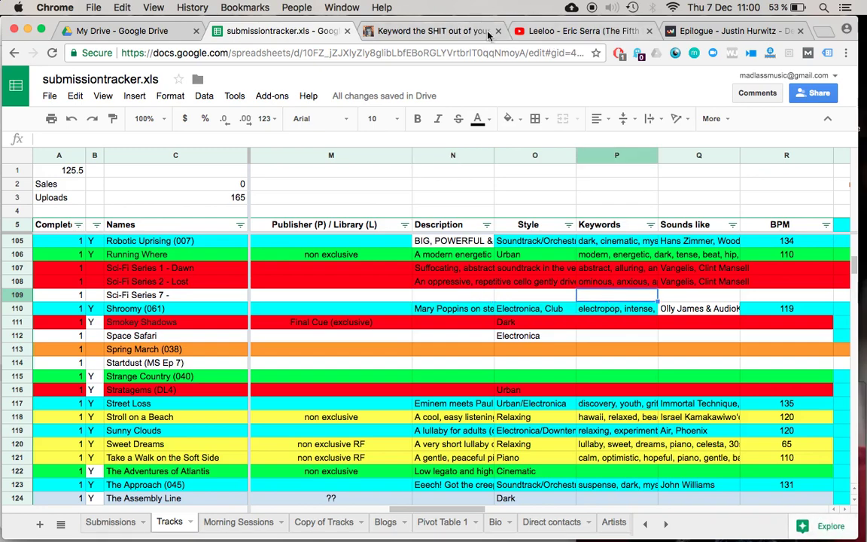
Review the article's tagging checklist again, highlighting the point about what a music supervisor might type in the search engine.
click(460, 34)
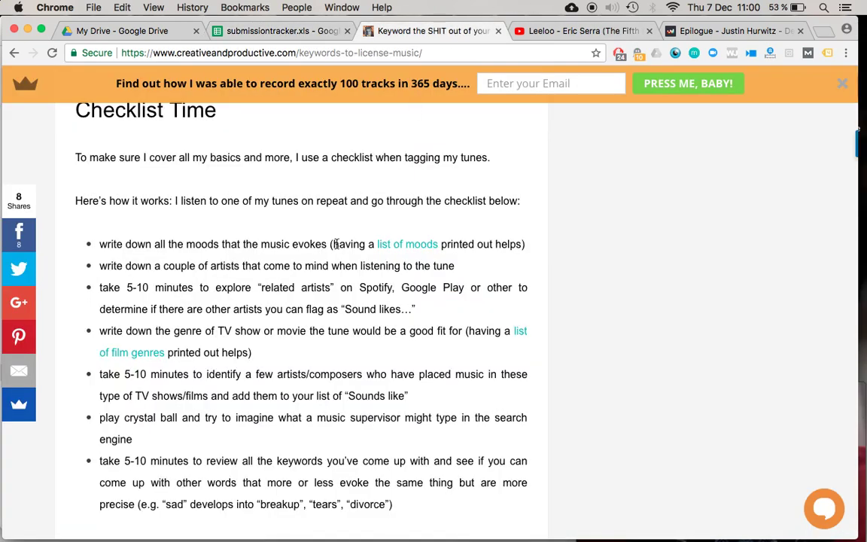
scroll(336, 244, down, 1)
scroll(336, 244, up, 1)
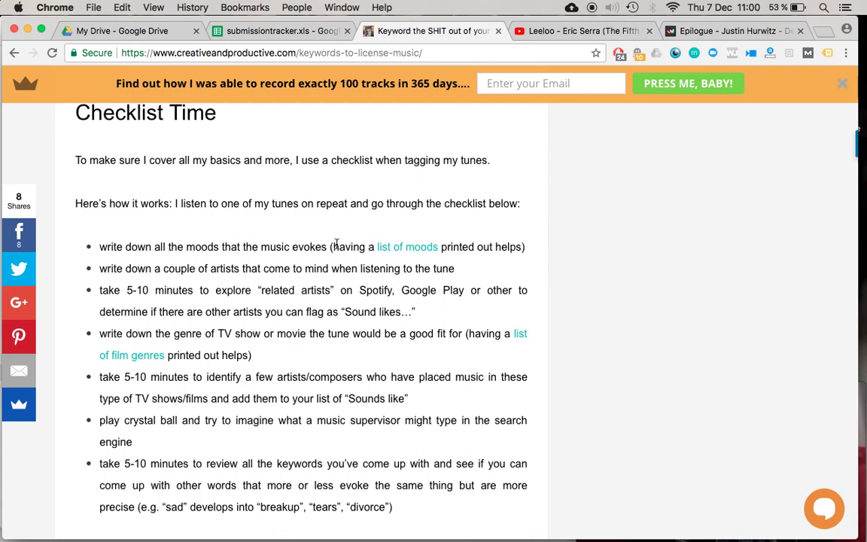
scroll(337, 245, up, 1)
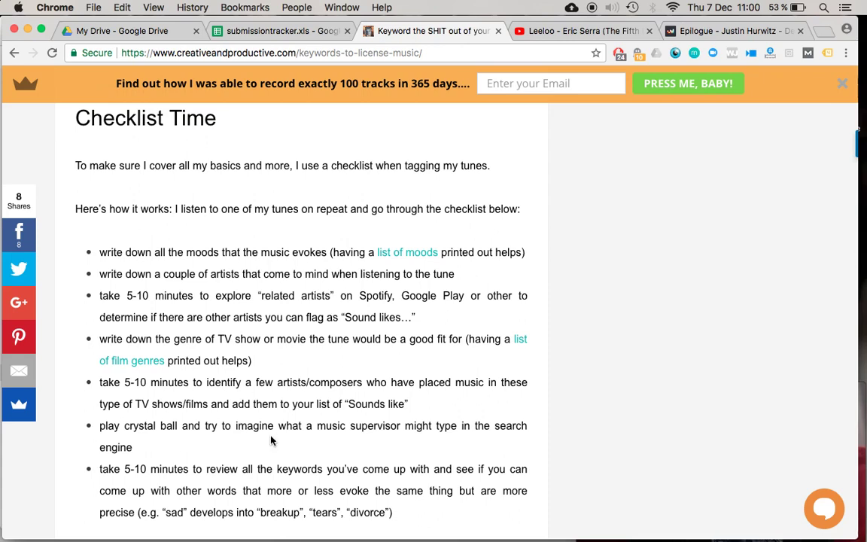
drag(309, 426, 367, 451)
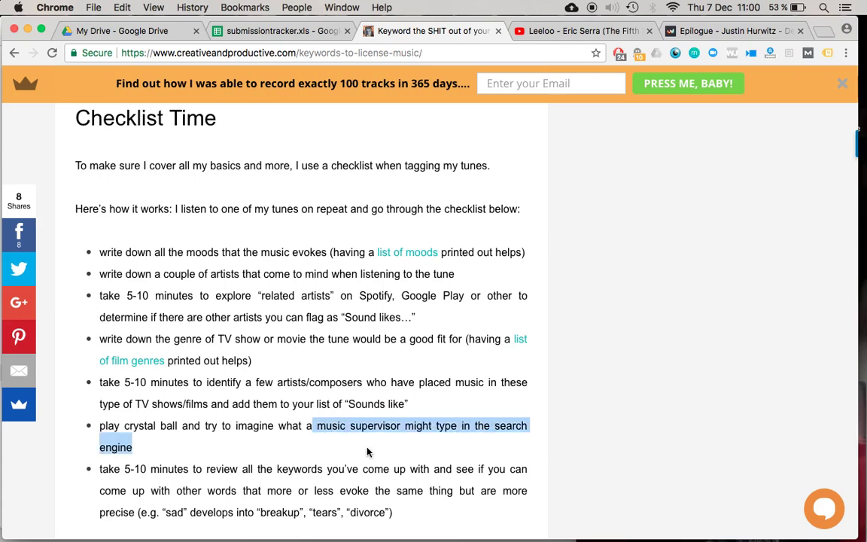
click(302, 446)
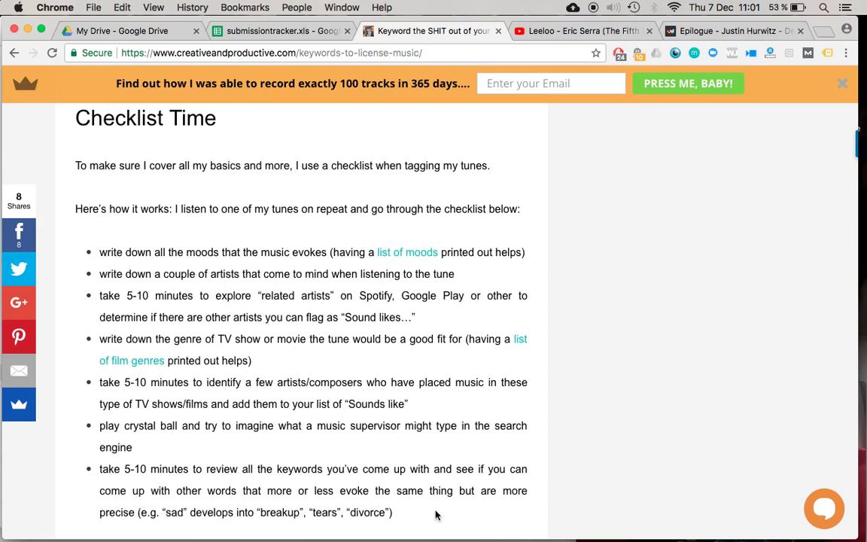
Switch to iTunes and play MS Ep69_Week 11_Track 07-Draft 03 from The Morning Sessions - Phase 3 playlist.
click(321, 31)
key(super+Tab)
key(super+Tab)
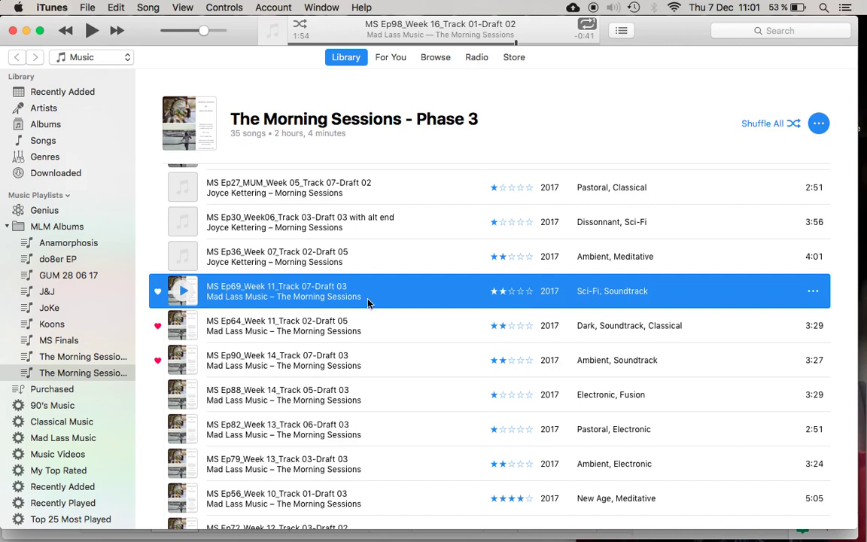
key(super+Tab)
key(super+Tab)
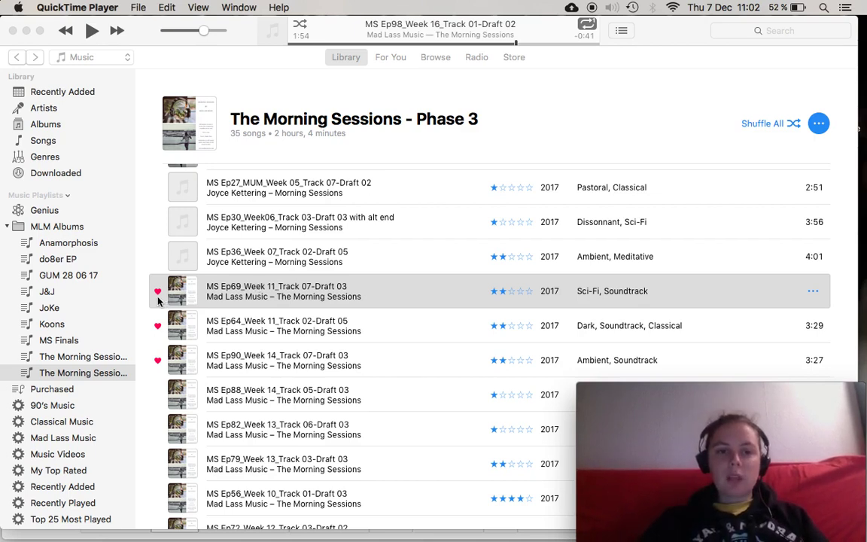
double_click(258, 299)
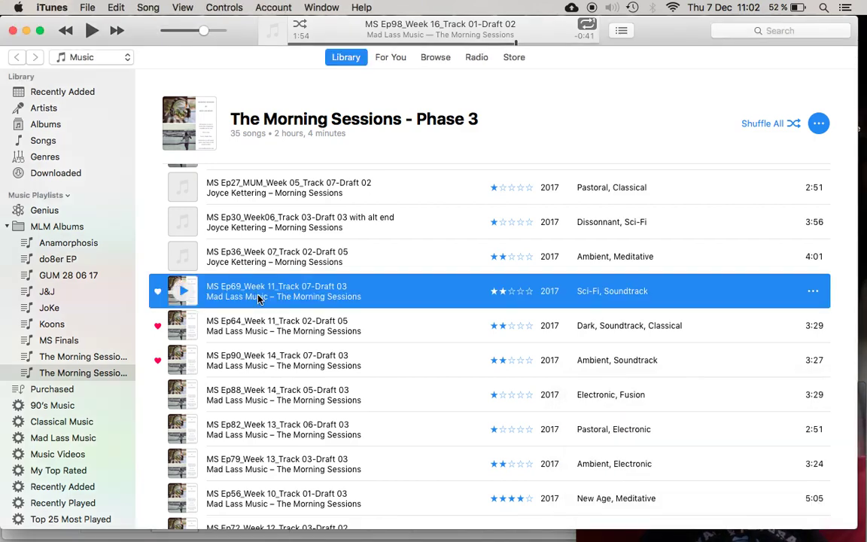
Switch to the submission tracker in Chrome and enter the Sci-Fi Series 7 keywords "abstract, adventurous, anticipating, anxious, apprehensive, atmospheric,".
key(super+Tab)
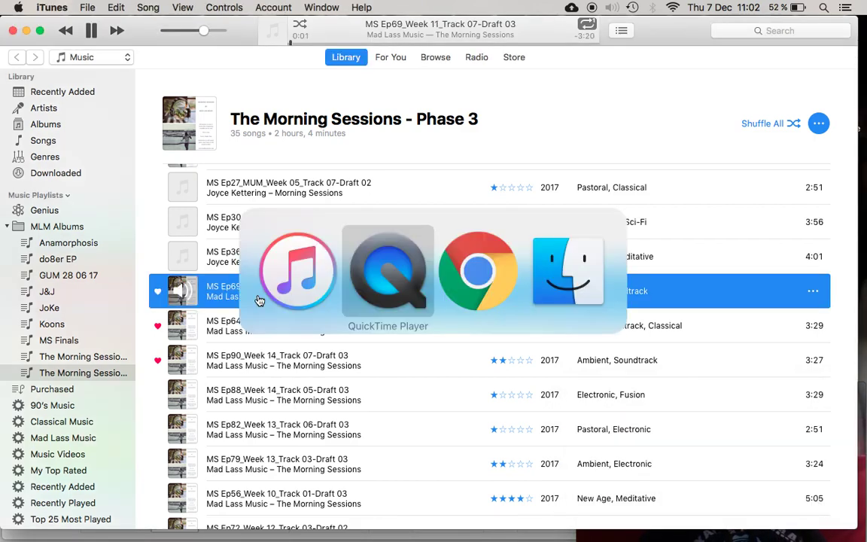
key(super+Tab)
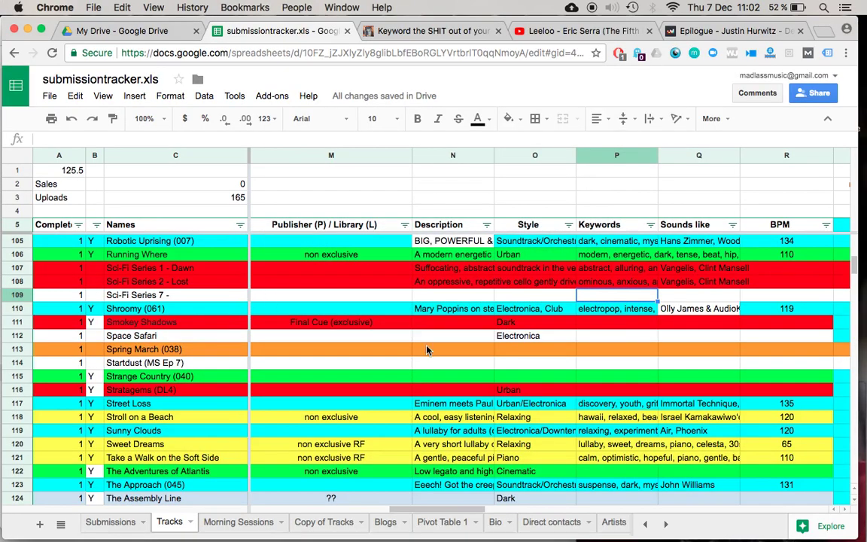
text(abstract, alluring, anxious, atmospheric, apprehensive, brave, dark, cautious, climactic, dangerous, deep, disenchanted, disturbing, dramatic, fearful, foreboding, haunting, intense, menacing, mysterious, mystical, nervous, ominous, raw, risque, sinister, smokey, somber, suffocated, strange, tension, thriller,)
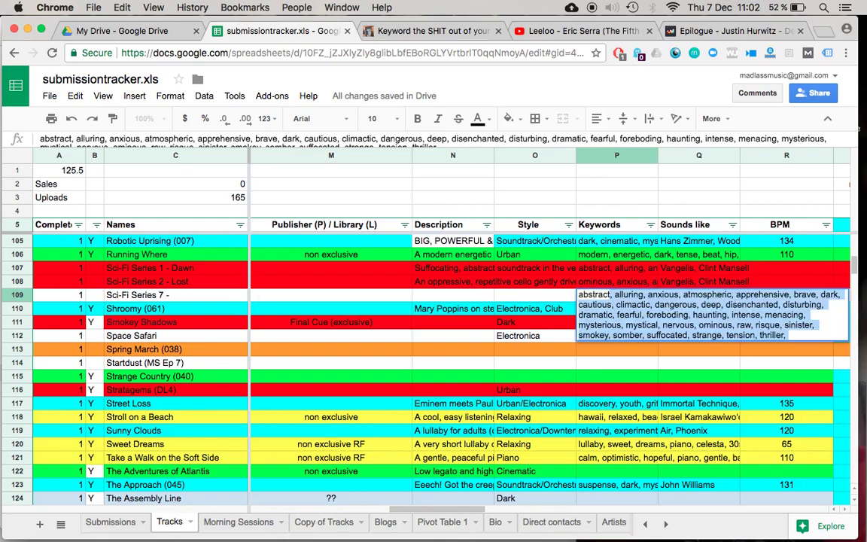
text(advent)
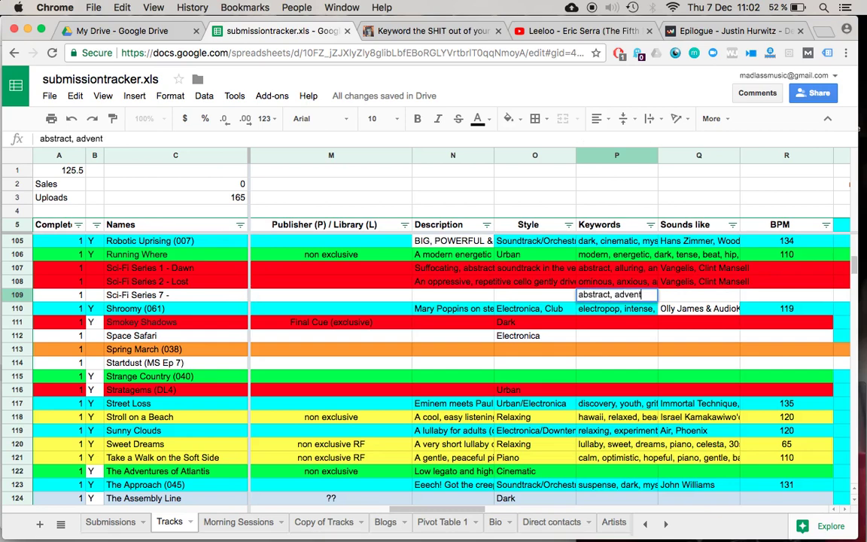
text(urous,)
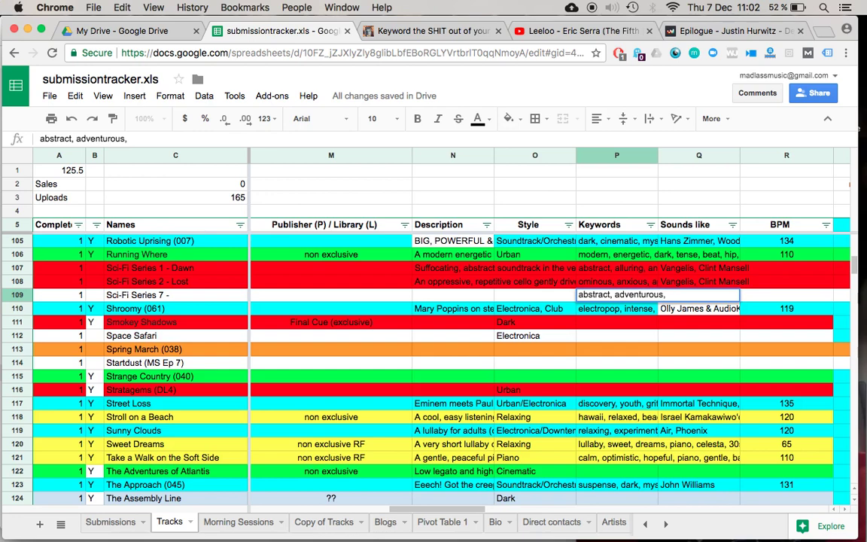
text(anticipating, )
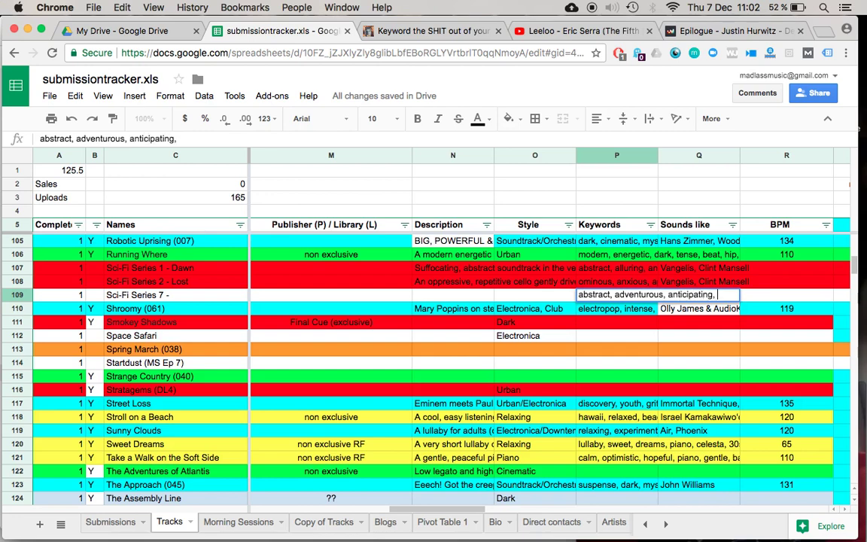
text(anxious, apprege)
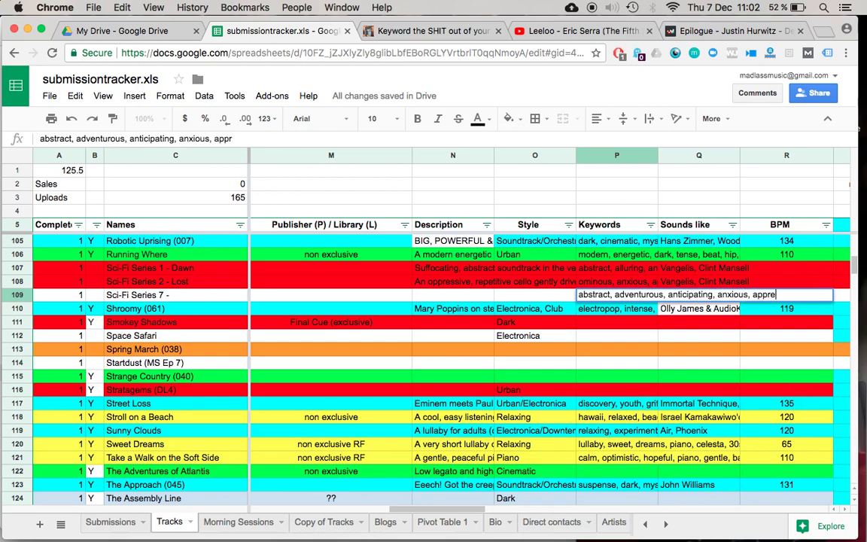
key(BackSpace)
key(BackSpace)
text(hensive, atmospheric,)
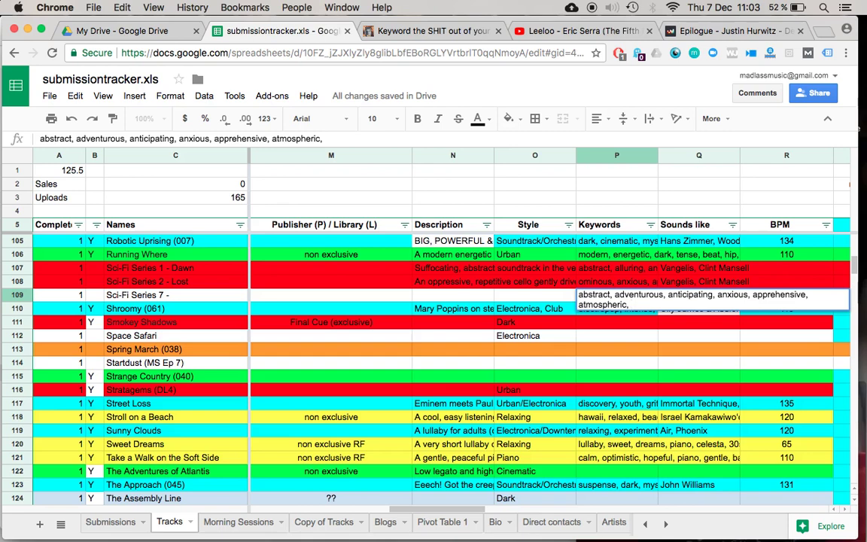
Continue the Sci-Fi Series 7 keywords with "brave, calm, careful, cautious, cold, confident, contemplative, dangerous, deep,".
text(brave, calm,)
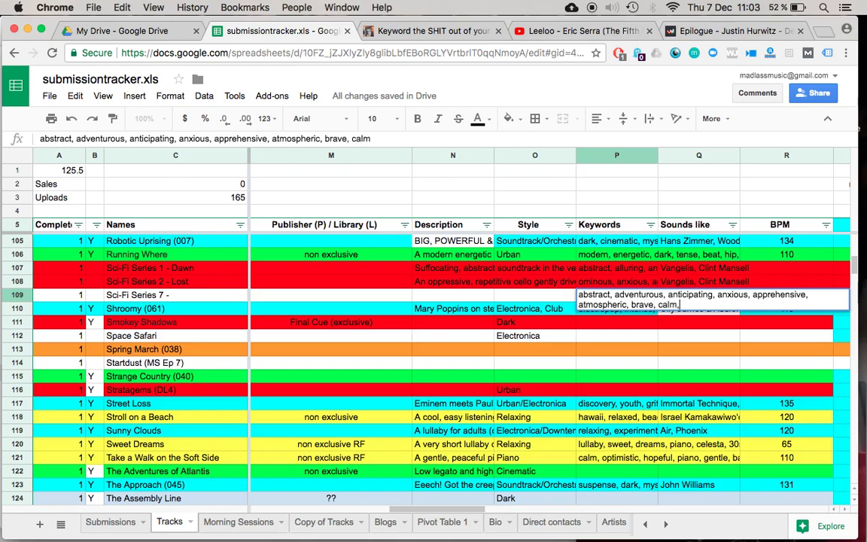
text( careful, cautious,)
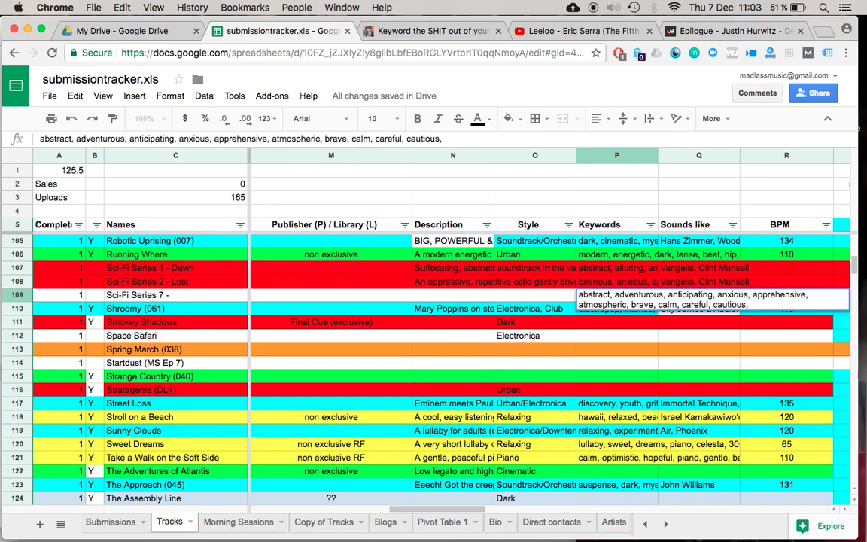
text(cold, confident, c)
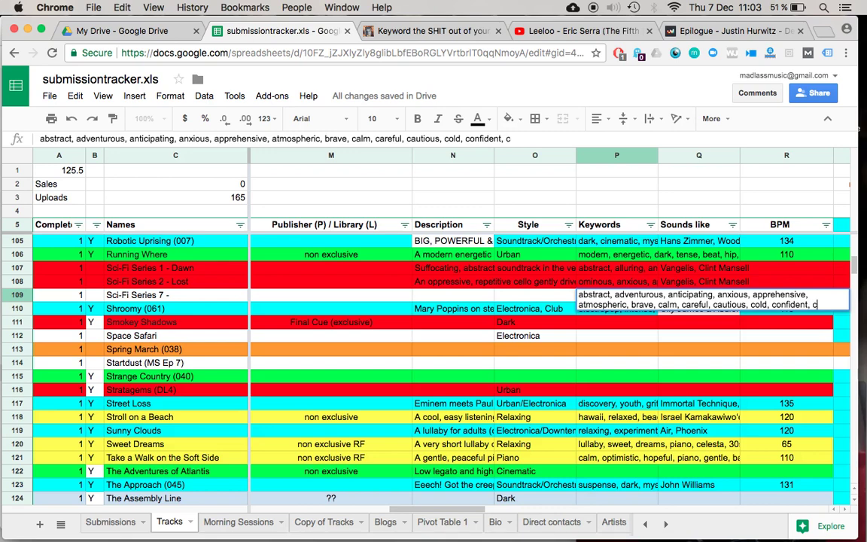
text(ontemplative,)
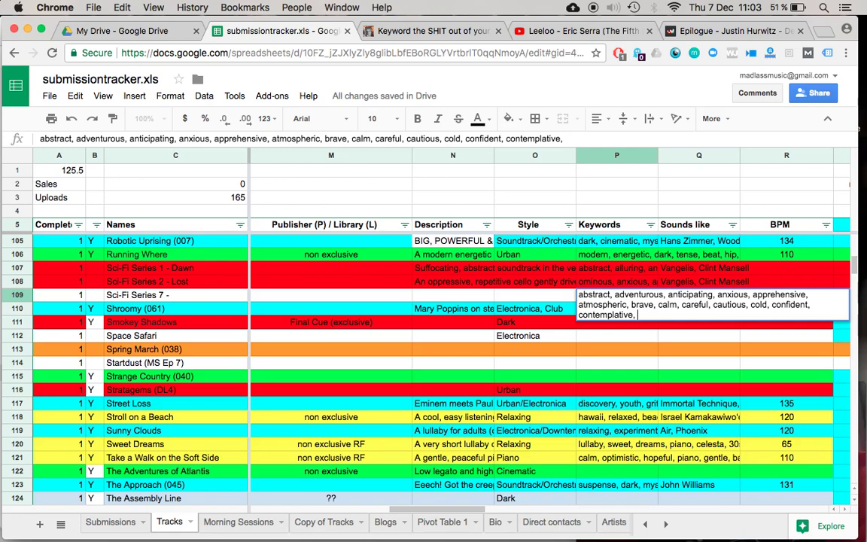
text(dangerous, deep,)
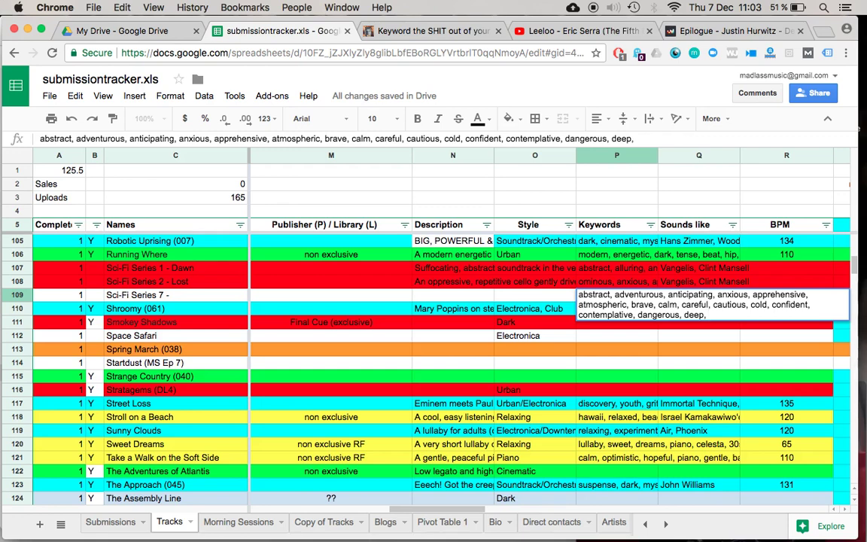
Add "desolate, disillusioned, disturbing, dramatic," to the Sci-Fi Series 7 keyword list.
text(desolate)
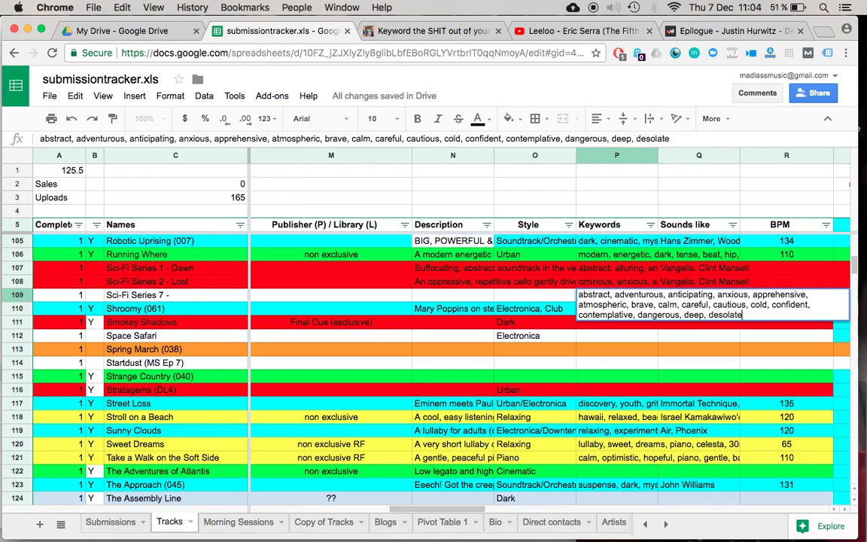
text(, disillution)
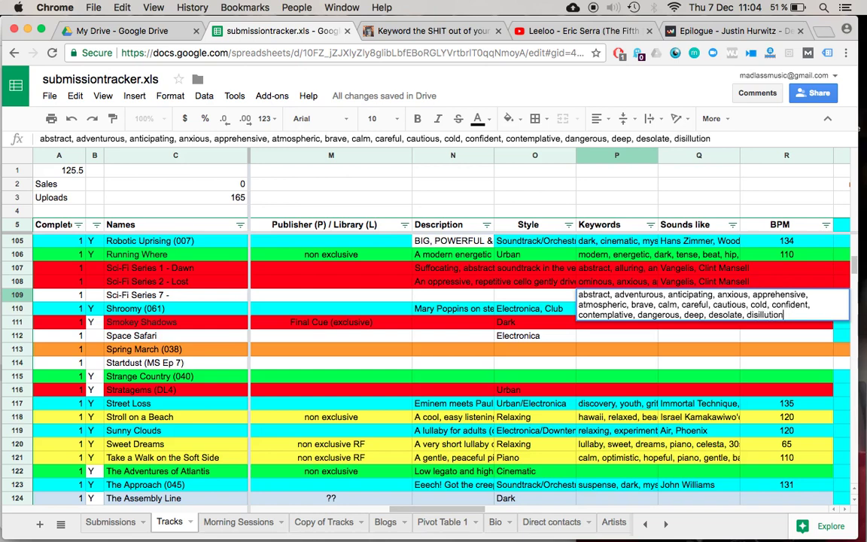
key(BackSpace)
key(BackSpace)
key(BackSpace)
text(sioned, distu)
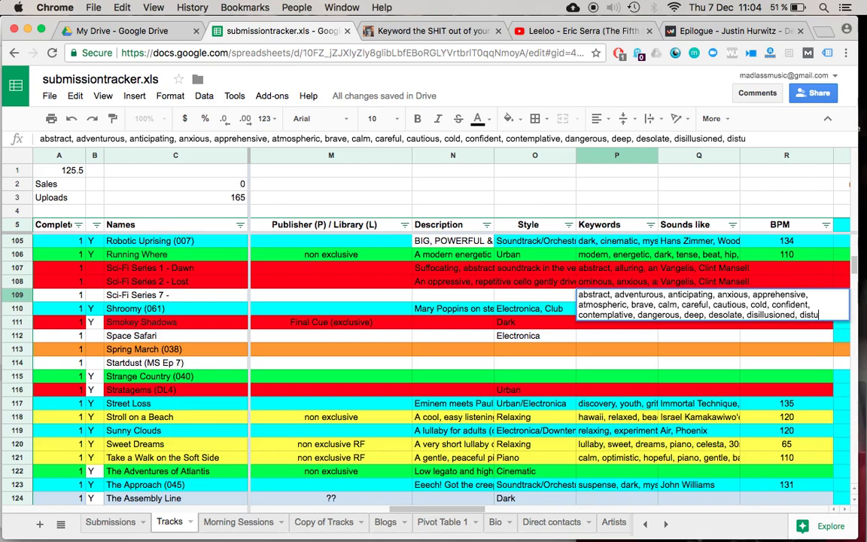
text(rbing, dramatic,)
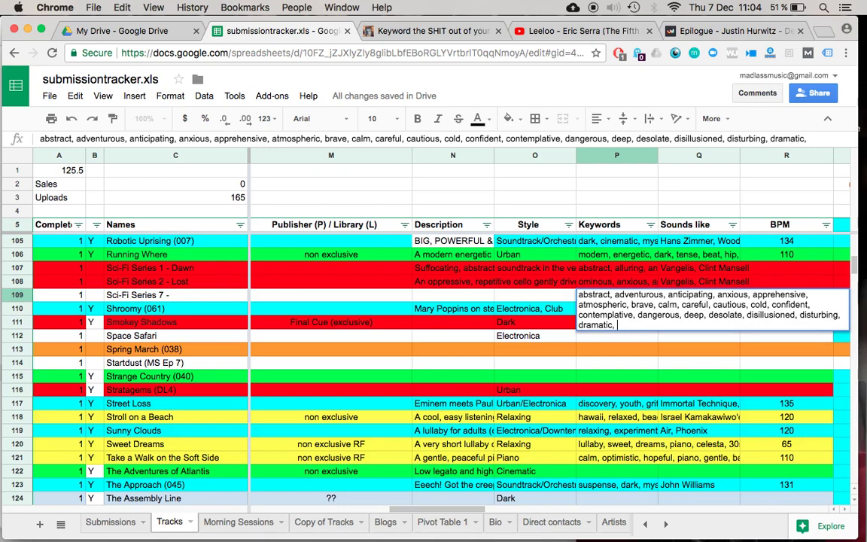
Add "dreamy, edgy, eerie, elegant, esoteric, ethereal, flowing, graceful," to the Sci-Fi Series 7 keyword list.
text(dreamy, edg)
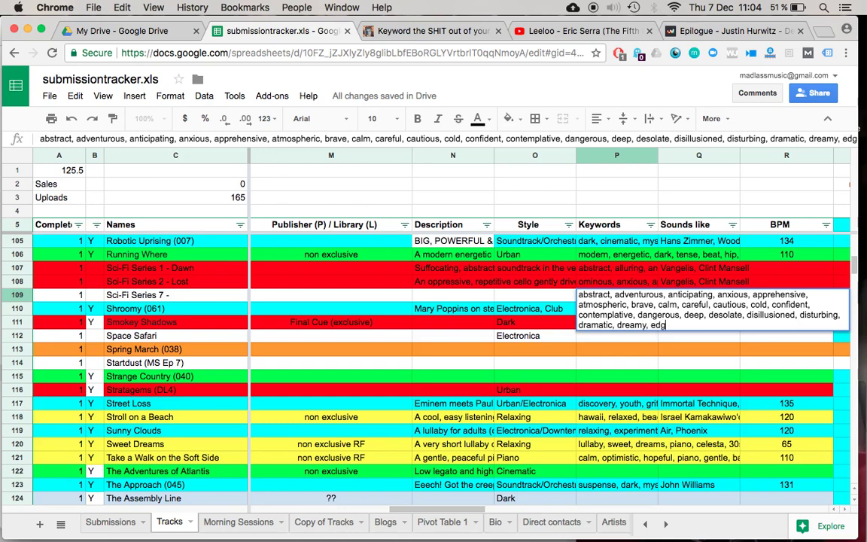
text(y, eerie,)
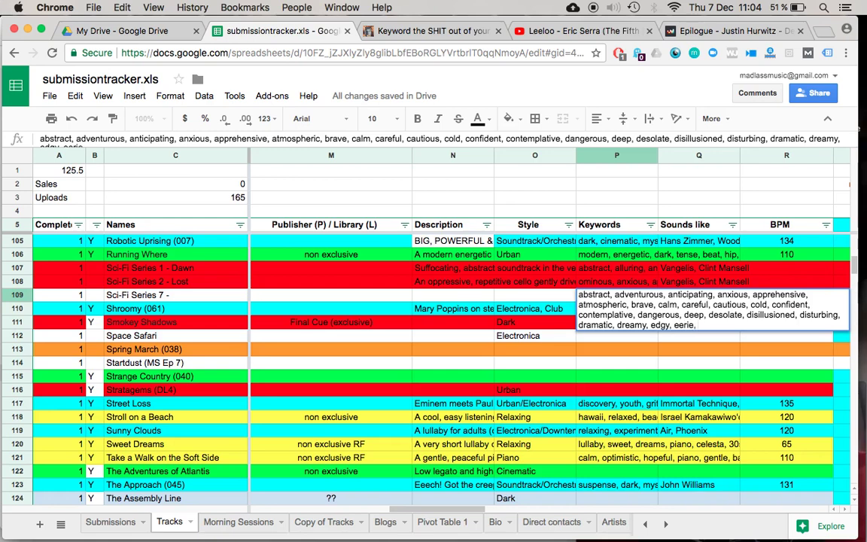
text(elegant, esoteric,)
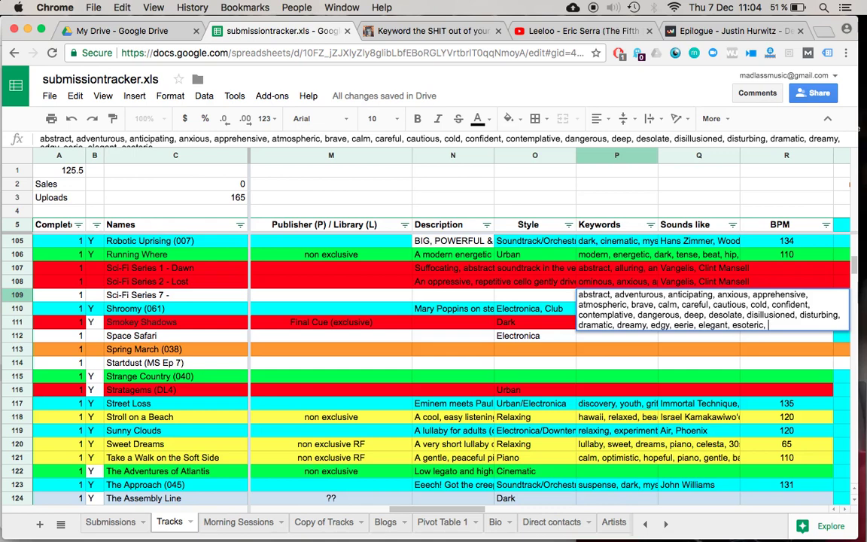
text(ethereal, flowing, )
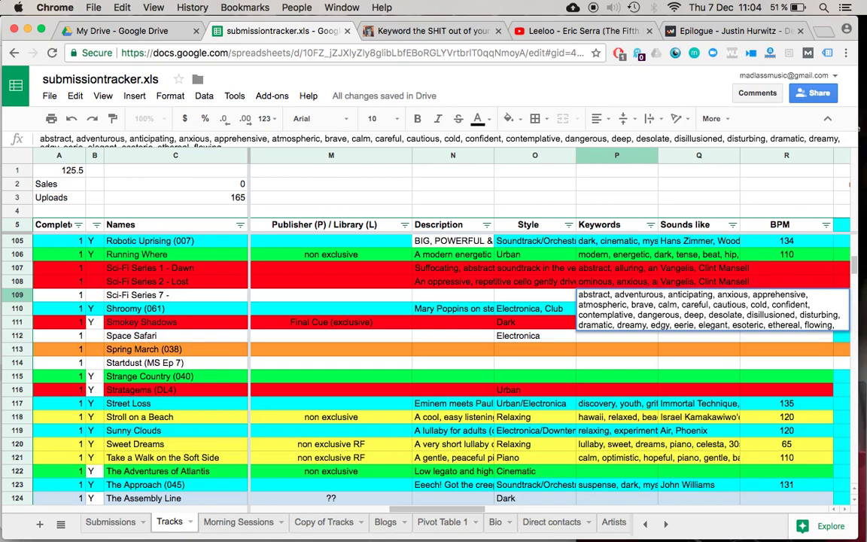
text(graceful,)
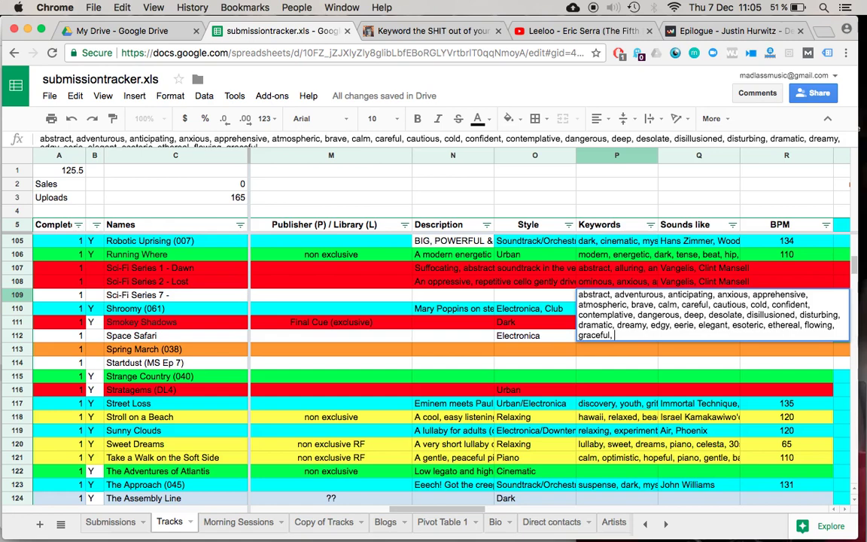
Extend the Sci-Fi Series 7 keywords with "haunting, honest, humble, hypnotic, intelligent, intense, intricate, lonely, longing,".
text(haunting,)
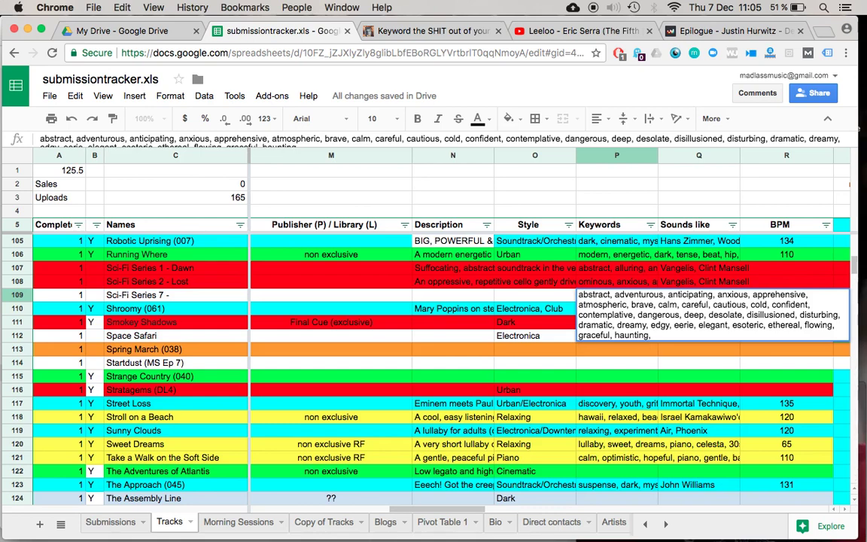
text(honest, )
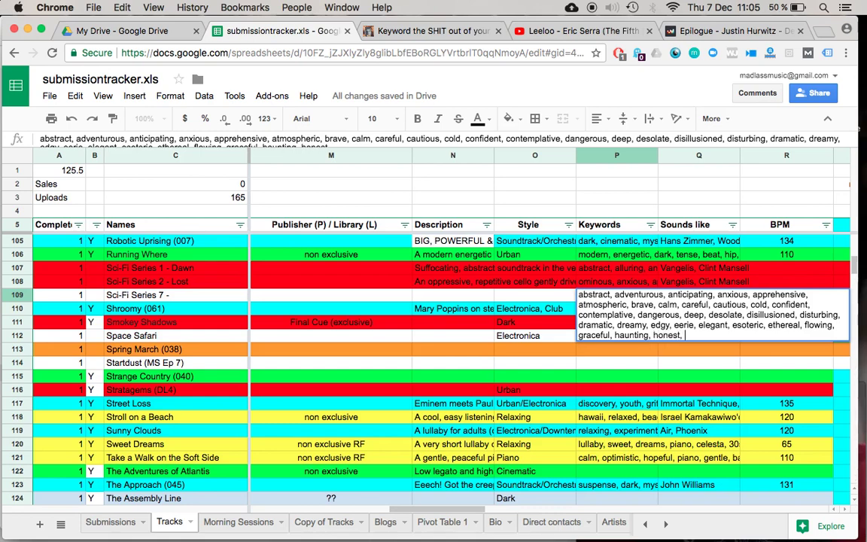
text(humble, hypnotic, )
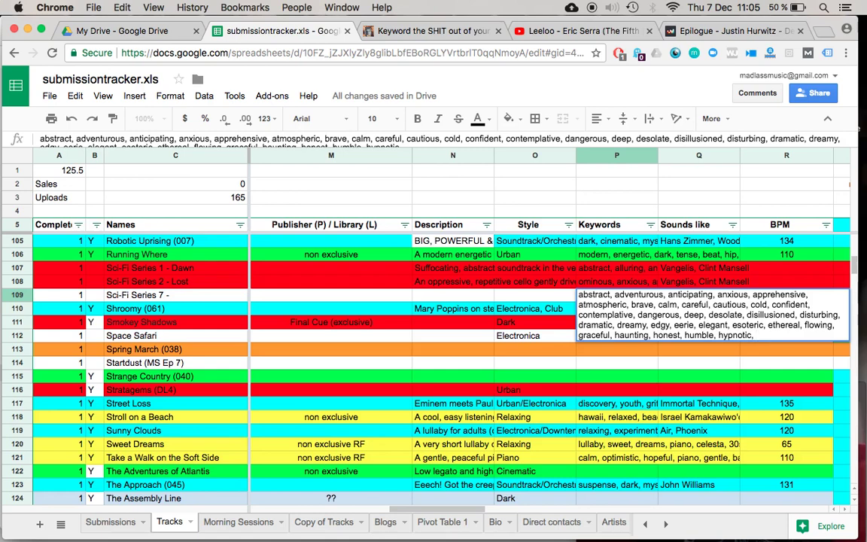
text(intelligent, int)
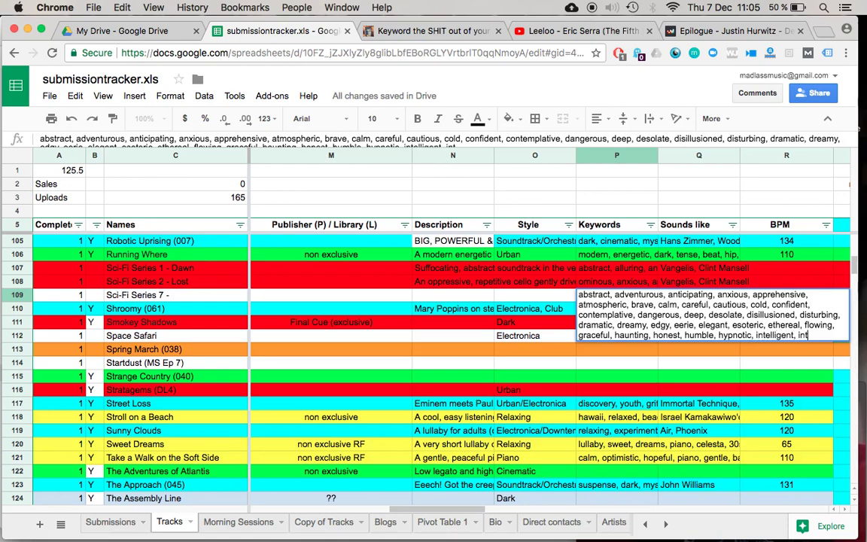
text(ense, intrica)
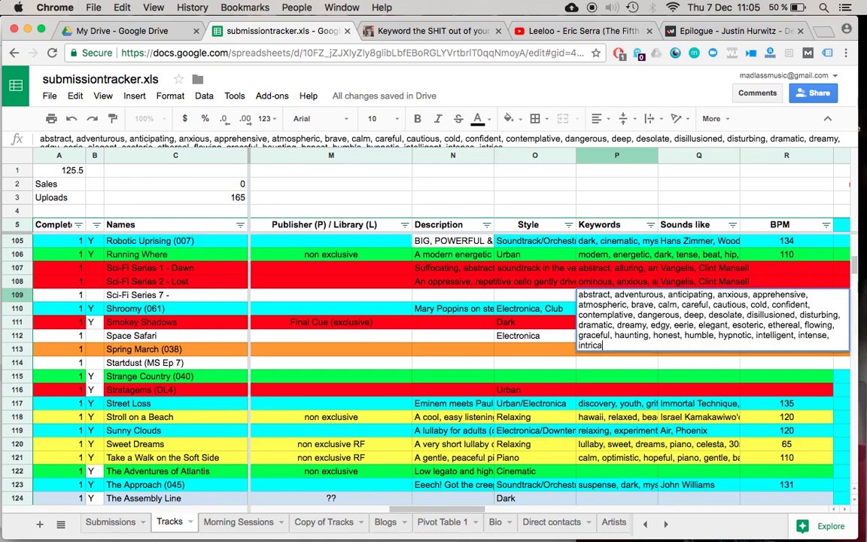
text(te, lonely, longing, )
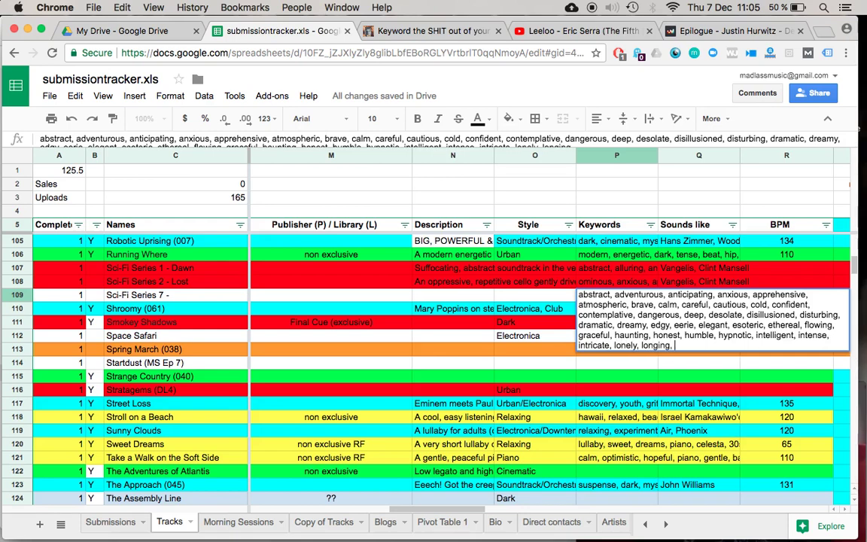
Add "lost, halo, meaningful, moody, mysterious, mystical," to the Sci-Fi Series 7 keyword list.
text(lost, halo,)
text(meani)
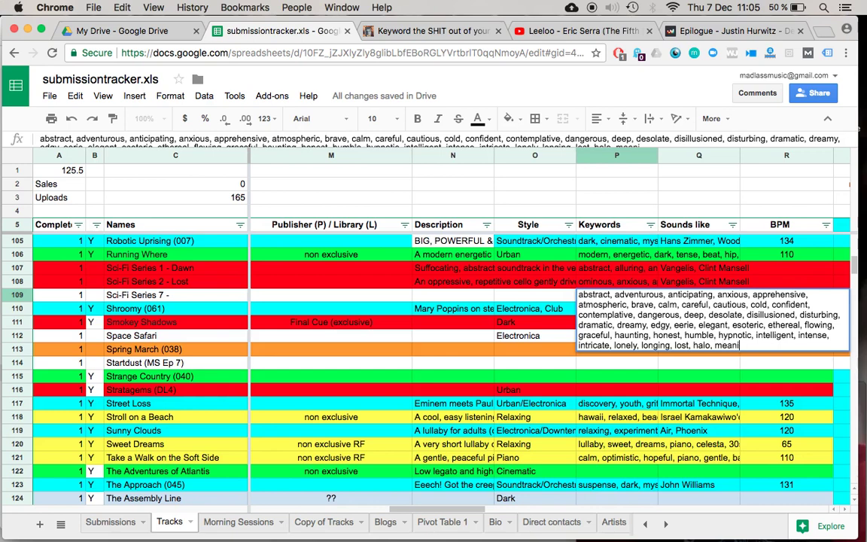
text(ngful,)
text(moody,)
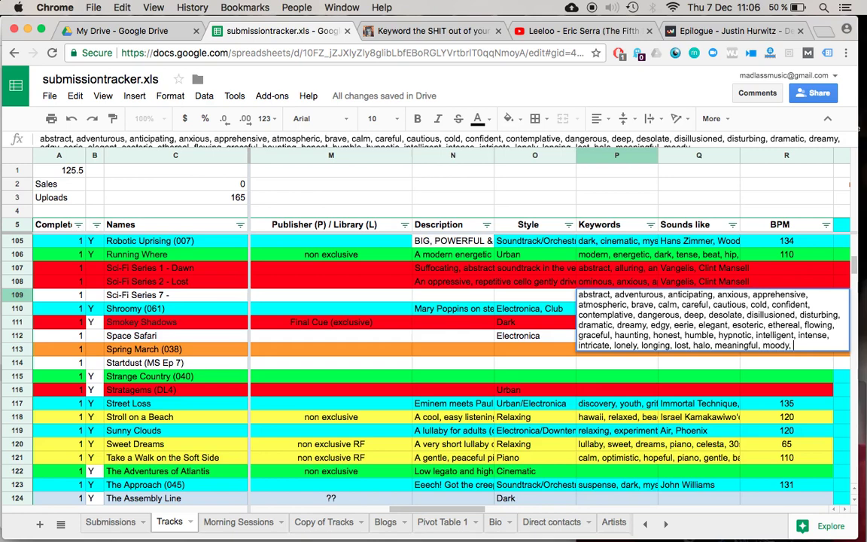
text( mysterious, mystical, )
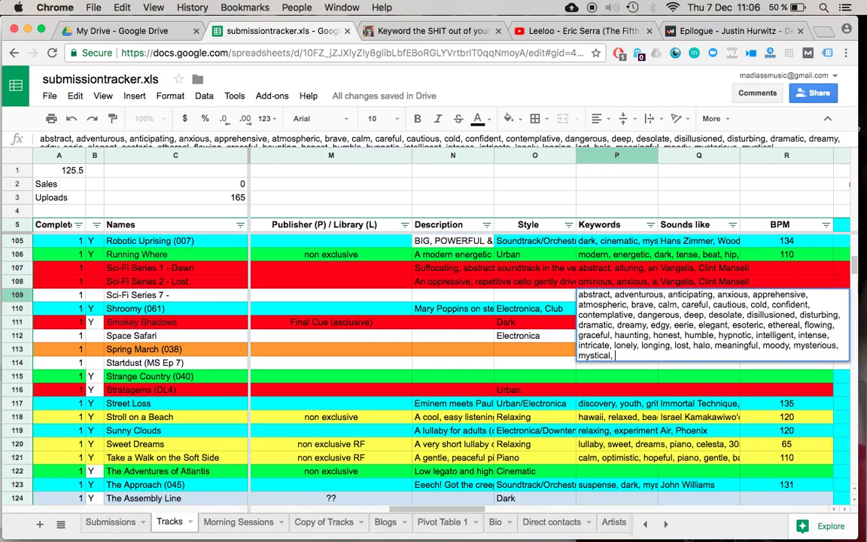
Add "noble, obsessive, ominous, oppressed, peaceful, pensive, questioning," to the Sci-Fi Series 7 keyword list.
text(noble, obsessiv)
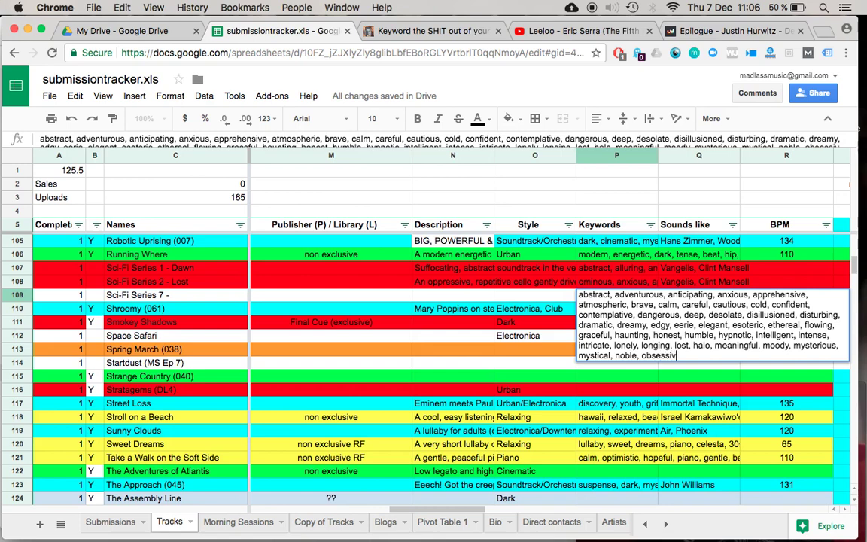
text(e, ominous, oppressed, )
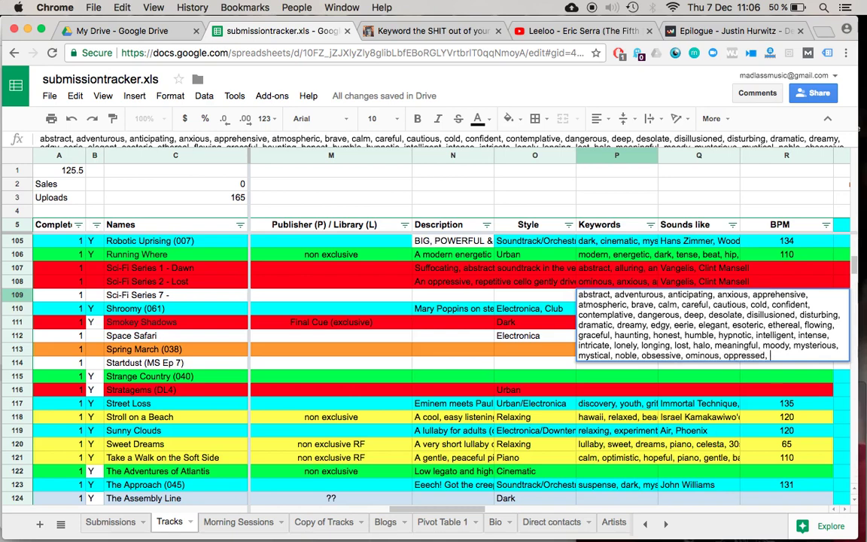
text(peac)
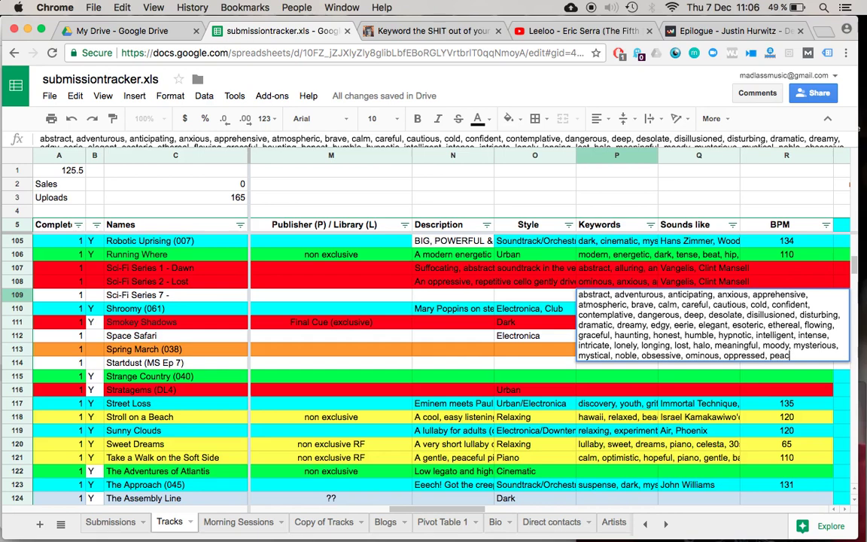
text(eful, pensive, questioning)
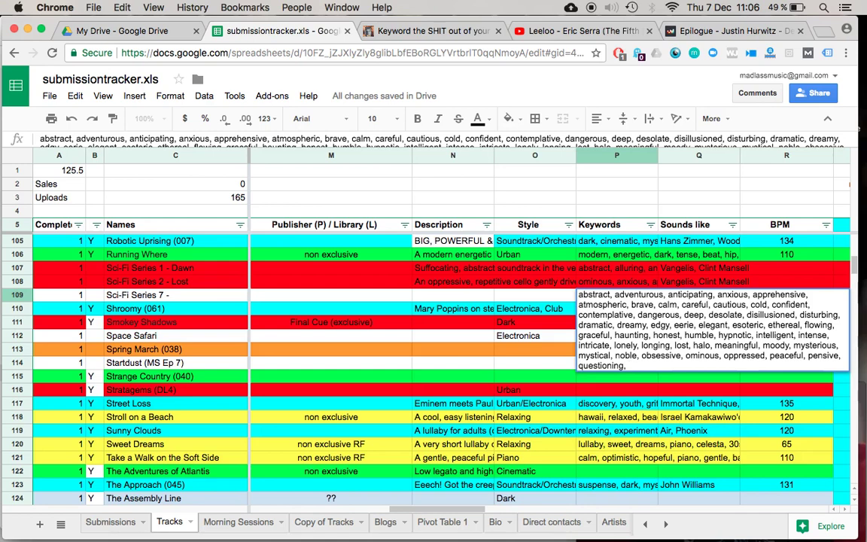
Add "quiet, risque, secretive, sedate, serious, sinister, simple," to the Sci-Fi Series 7 keyword list.
text(, quiet,)
text(risque, )
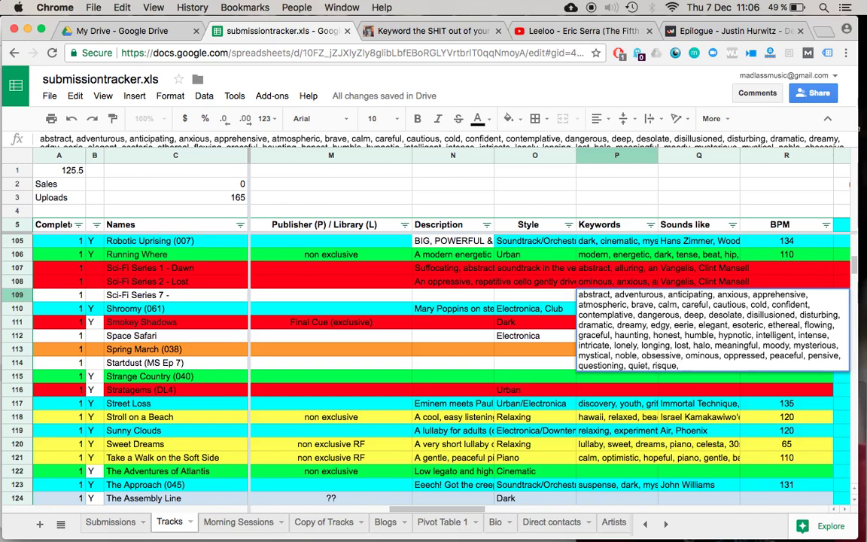
text(secretive, sedate, )
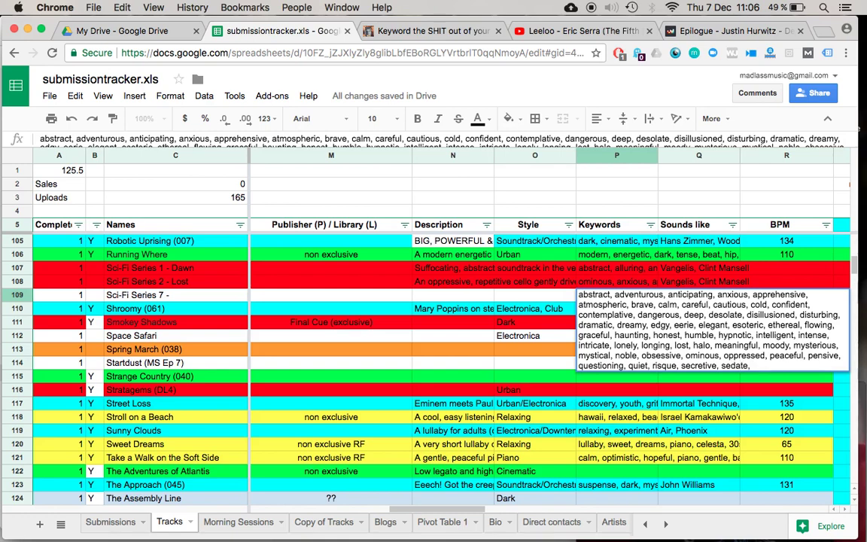
text(serene)
key(BackSpace)
key(BackSpace)
key(BackSpace)
key(BackSpace)
text(rious, sinister, simple, sin)
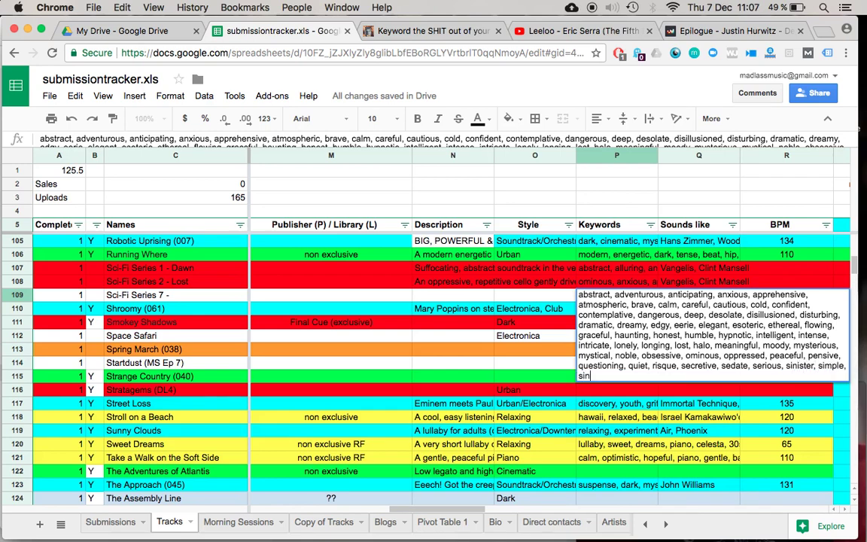
Add "sincere, soft, somber, sophisticated, spacious," to the Sci-Fi Series 7 keywords and remove "sophisticated" from the list.
text(cere, soft, somber, so)
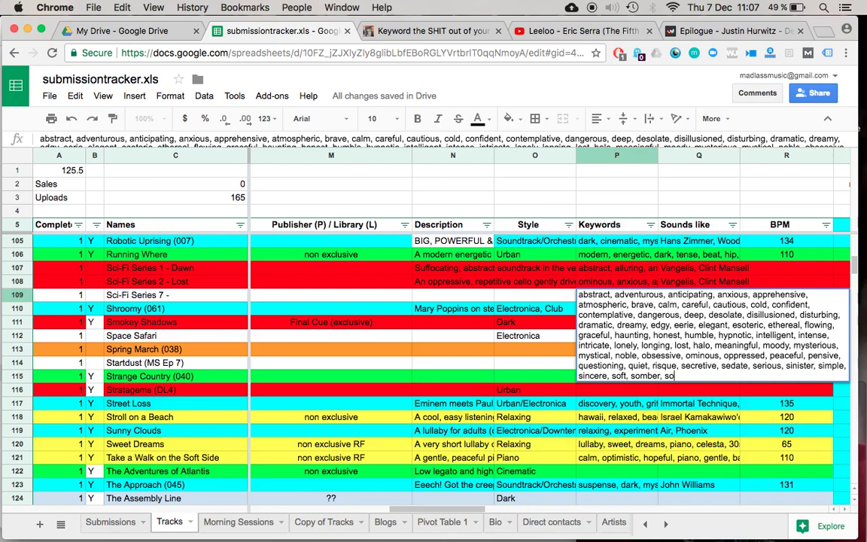
text(phisticated, spacious,)
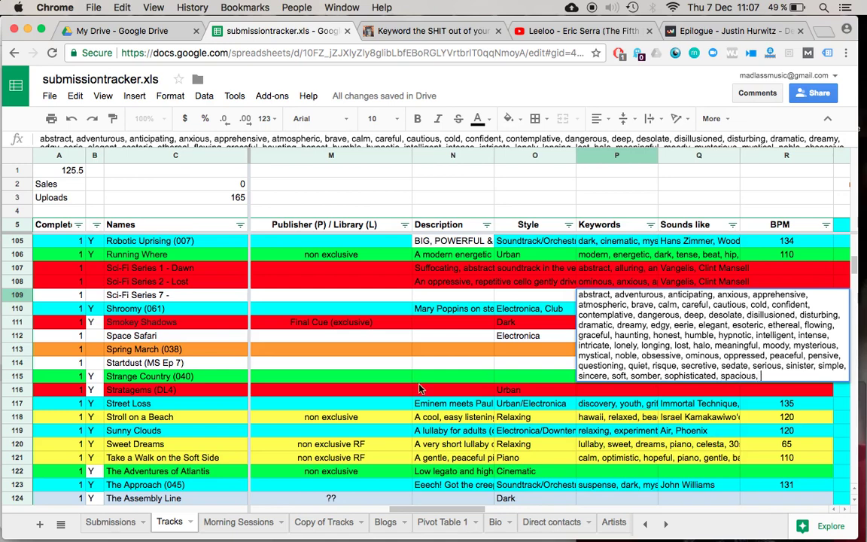
drag(718, 376, 664, 376)
key(BackSpace)
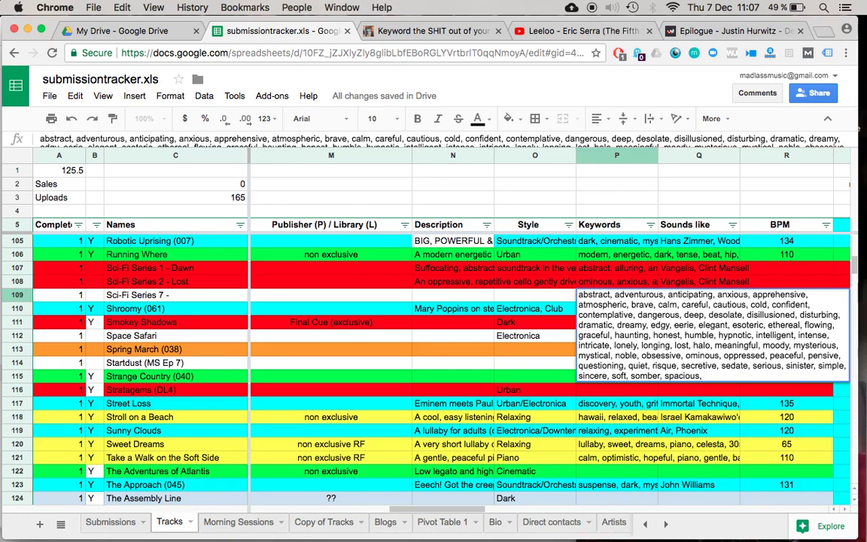
Extend the Sci-Fi Series 7 keywords with "sparse, strange, bizarre, sublime, suspicious, tension,".
text(sparse, strange, bizarre, )
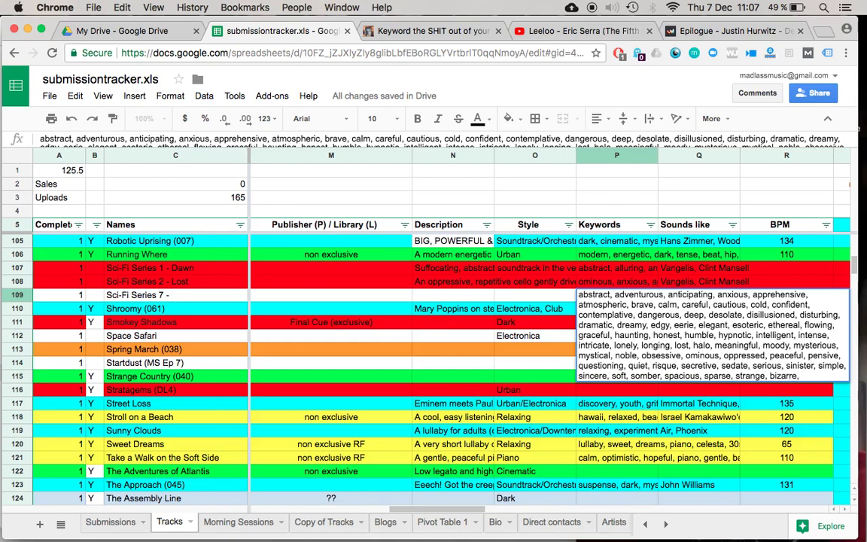
text(sublime, suspense)
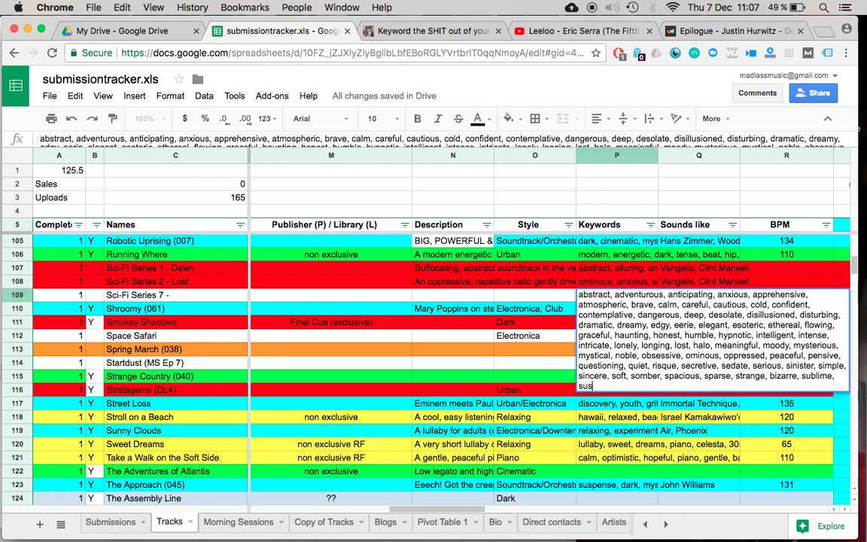
key(BackSpace)
key(BackSpace)
key(BackSpace)
key(BackSpace)
key(BackSpace)
key(BackSpace)
key(BackSpace)
key(BackSpace)
text(suspic)
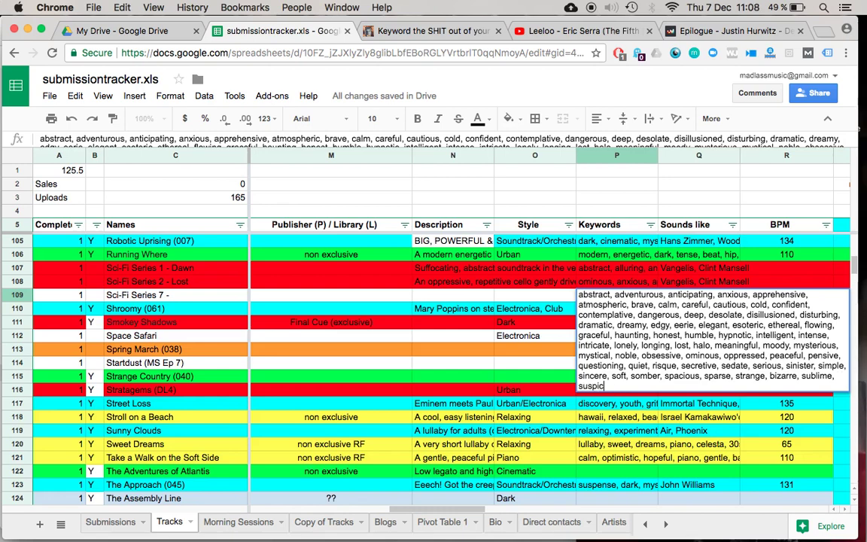
text(ious, tension,)
Look up the word "wondrous" on Google, close the search page and return to the submission tracker.
key(super+t)
text(wo)
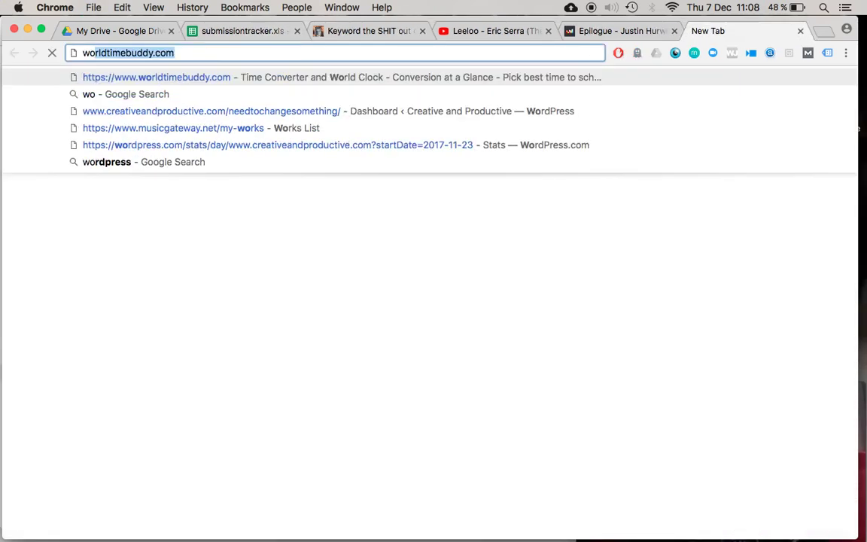
text(ndrous)
key(Return)
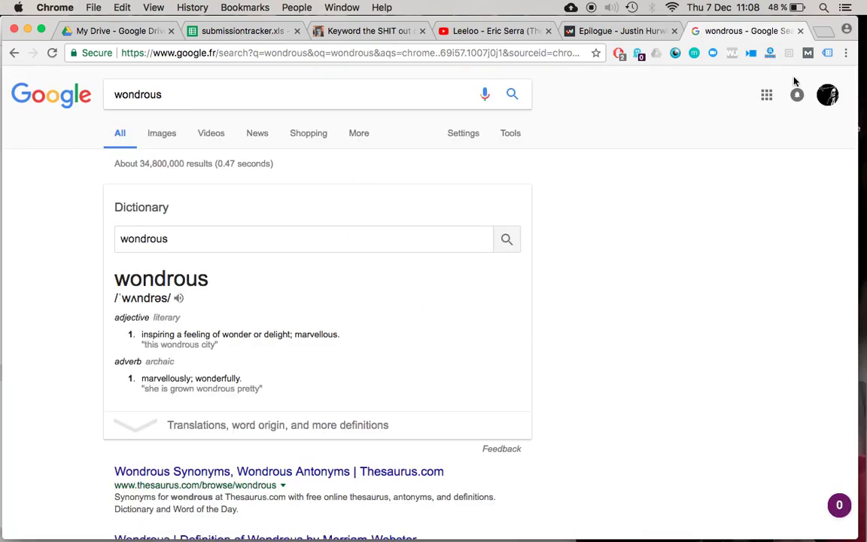
click(801, 31)
click(268, 30)
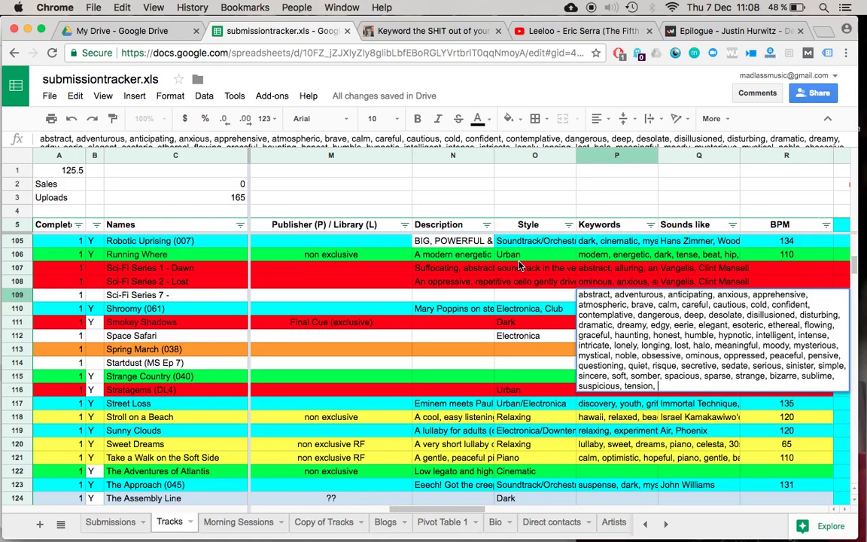
Add "worried, underground, thriller, 2010s, electronic, ambient," to the Sci-Fi Series 7 keyword list.
text(worried, underground,)
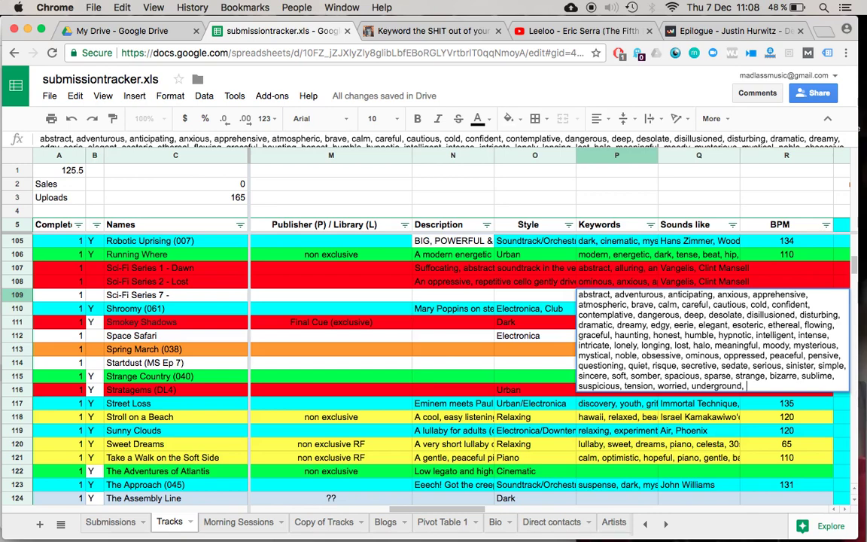
text(thriller, 2010s,)
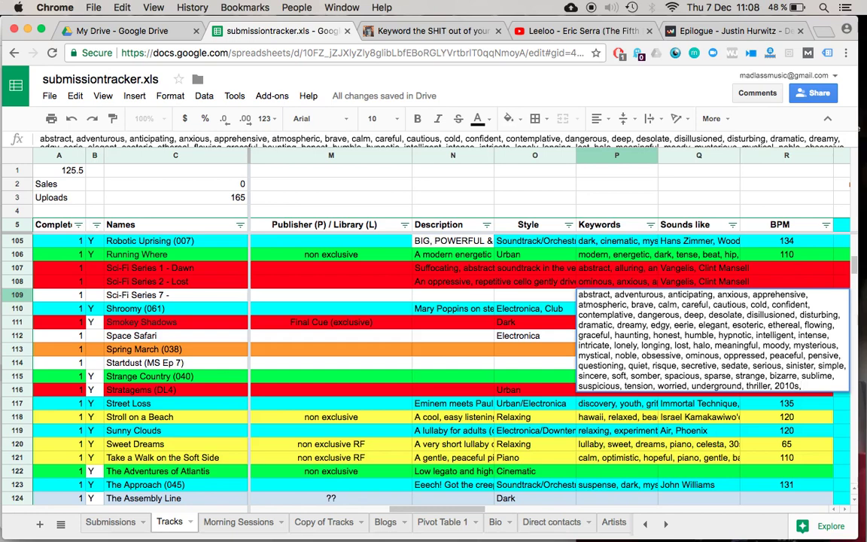
text( electronic, ambient,)
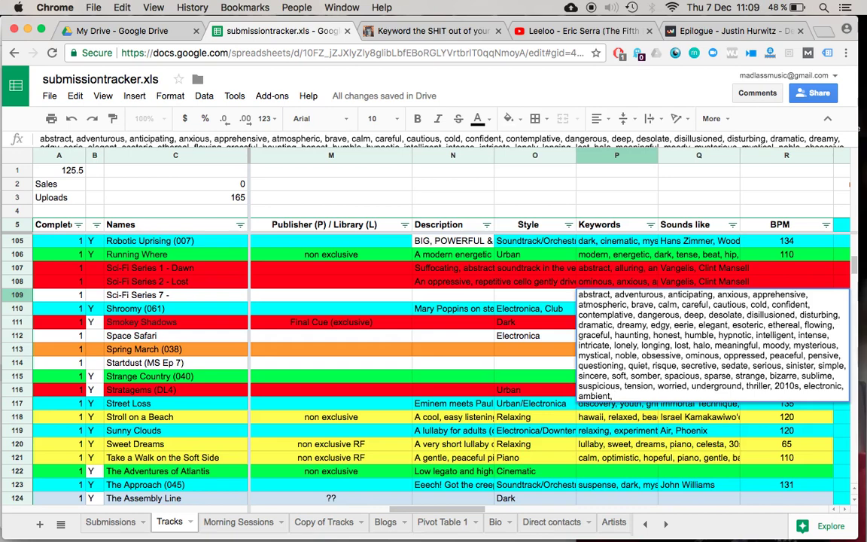
Add "dark, espionage, experimental," to the Sci-Fi Series 7 keyword list.
text(dark, cr)
key(BackSpace)
text(d)
key(BackSpace)
text(espionage,)
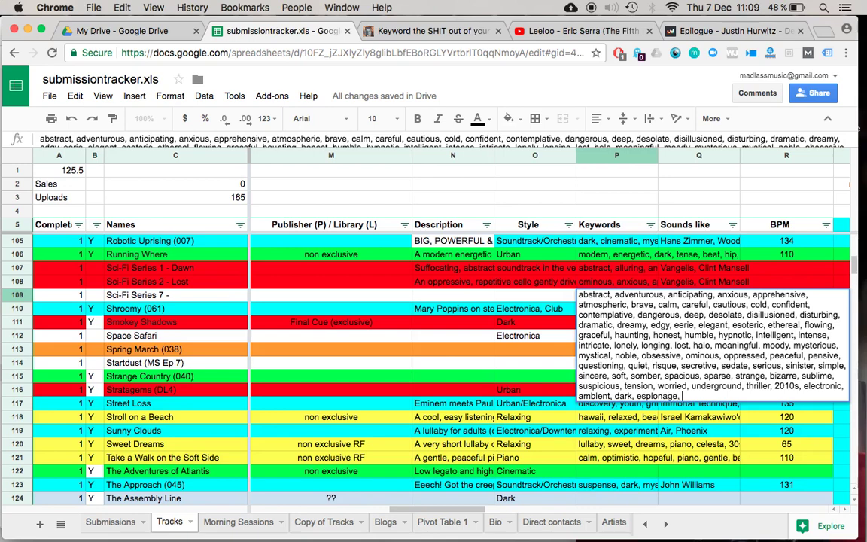
text(experimental, )
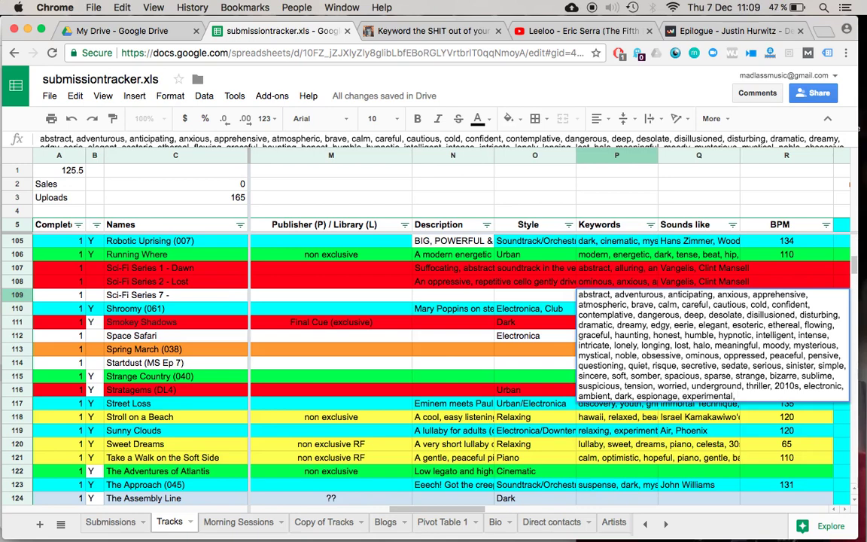
Extend the Sci-Fi Series 7 keywords with "fantasy, film noir, space odyssey, gothic, artificial intelligence,".
text(fantasy, film noir, space odyssey, )
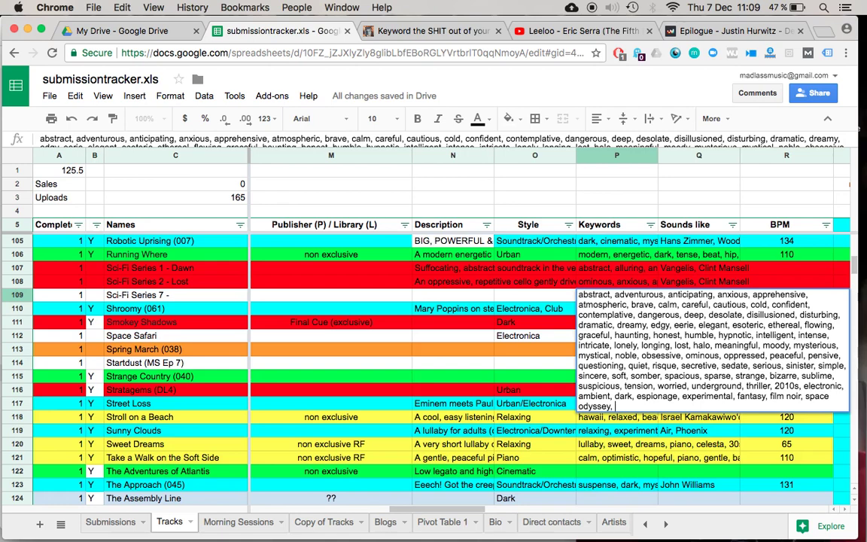
text(gothic, artificall intelli)
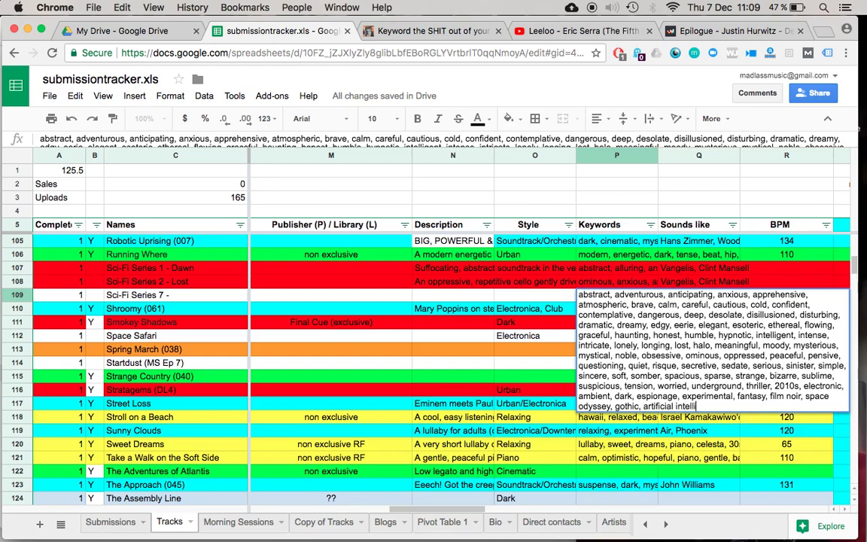
text(gence,)
Search Google for "2001 space odyssey al" and look through the results for the film computer's name.
key(super+t)
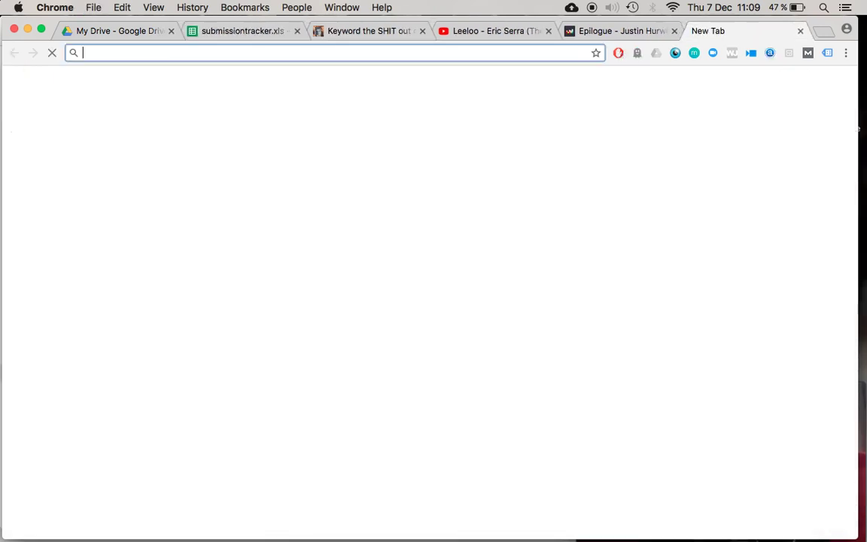
text(200)
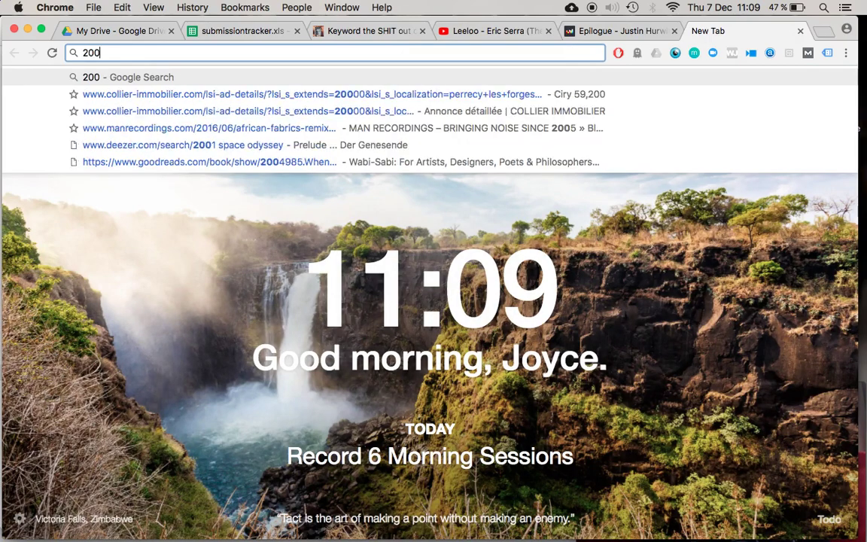
text(1 space odyssey)
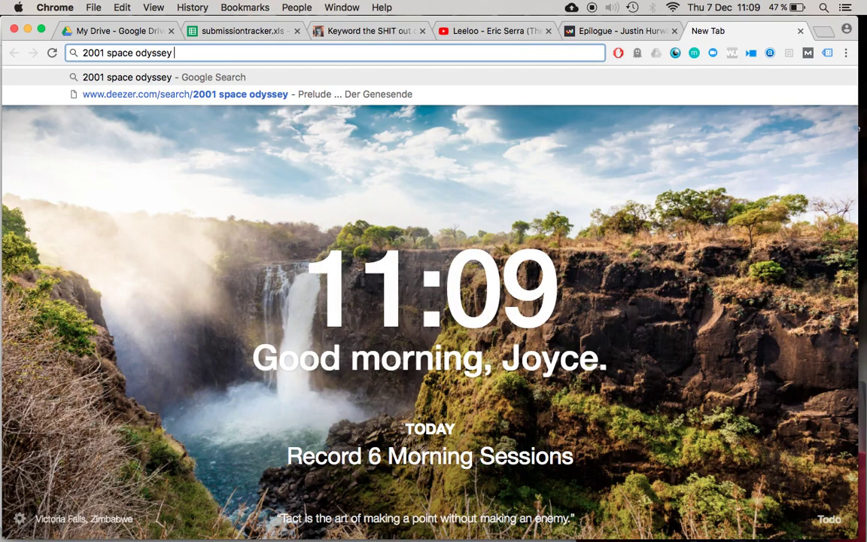
text( al)
key(Return)
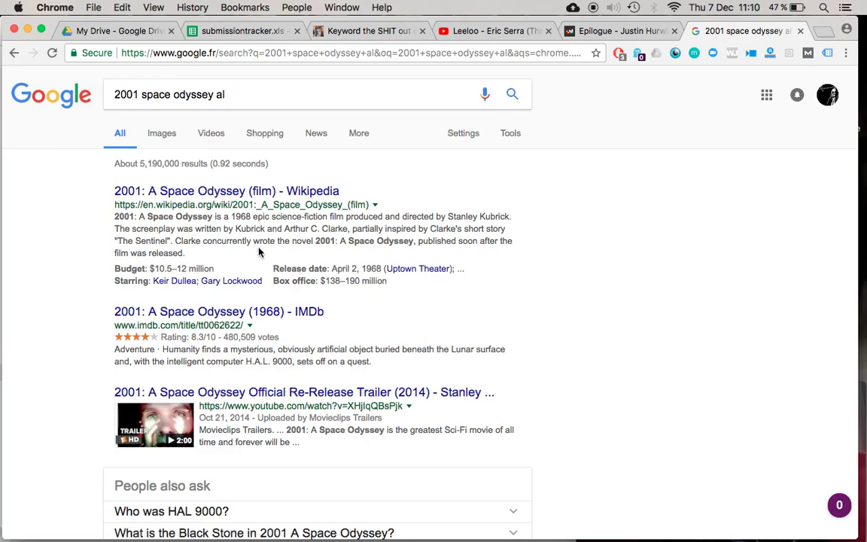
scroll(253, 239, down, 5)
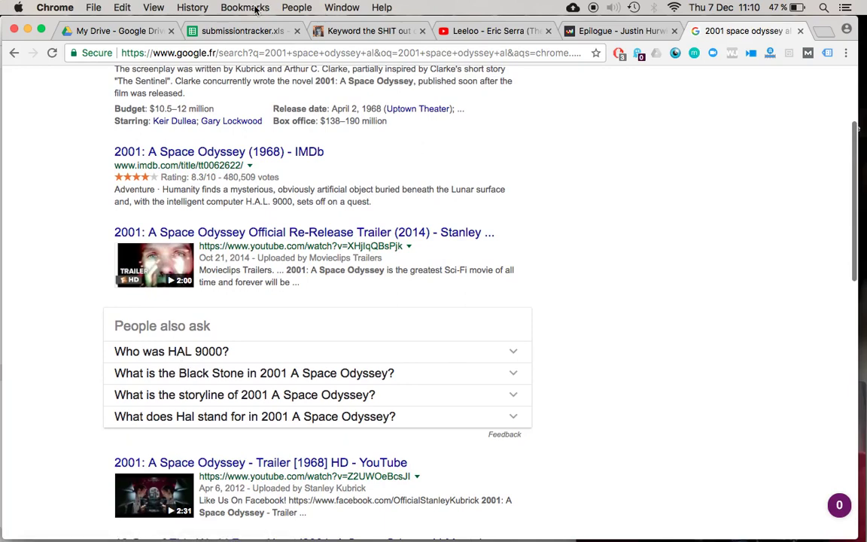
Add "hal 9000," to the Sci-Fi Series 7 keywords in the submission tracker, checking the name against the search results.
click(212, 34)
text(al)
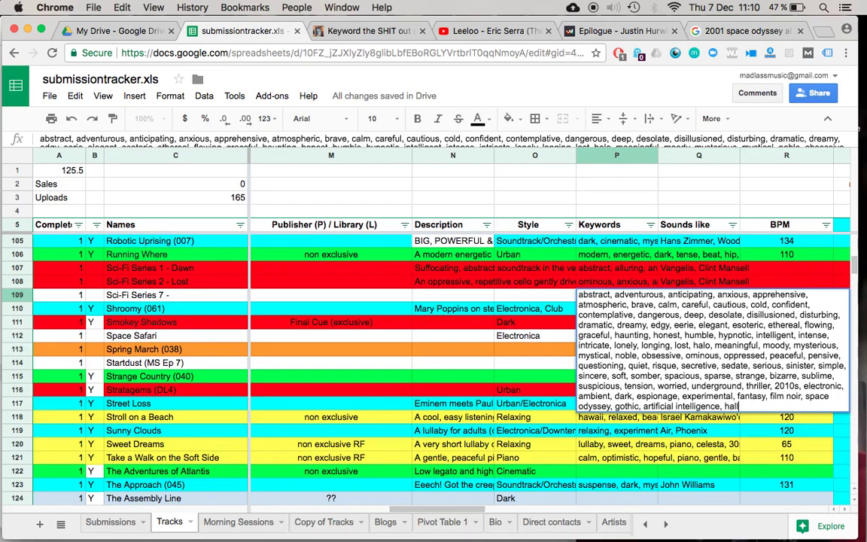
text(l900,)
click(743, 31)
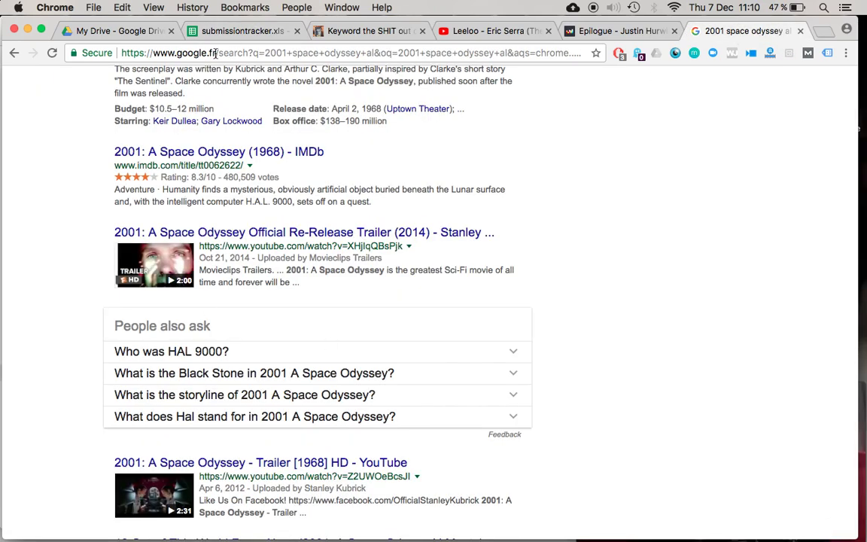
click(223, 32)
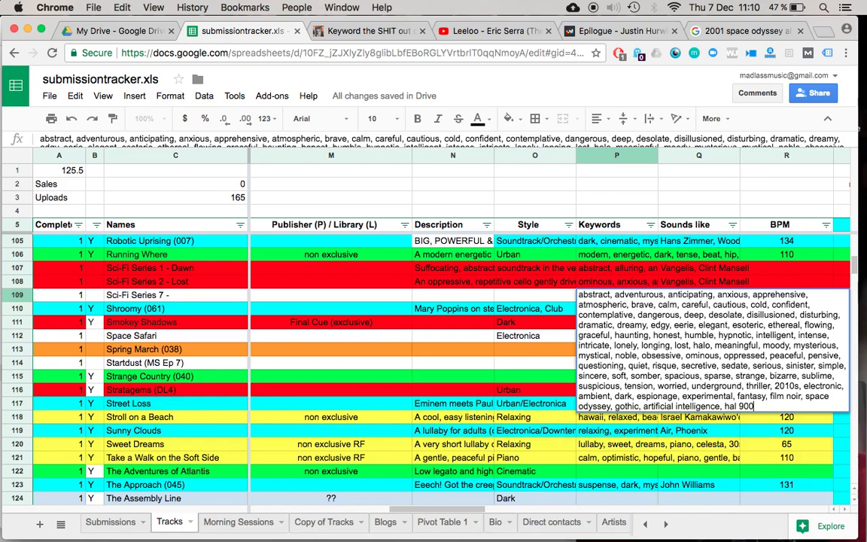
text(0,)
Add "supernatural, industrial, crime, poetic, psychedelic, psychological," to the Sci-Fi Series 7 keyword list.
text(supernatural, industrial)
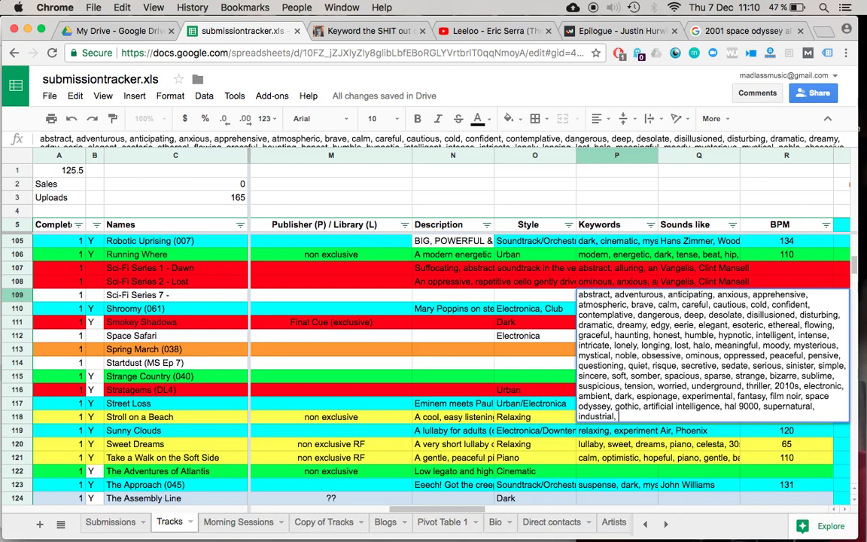
text(, crime,)
text(poetic, psychede)
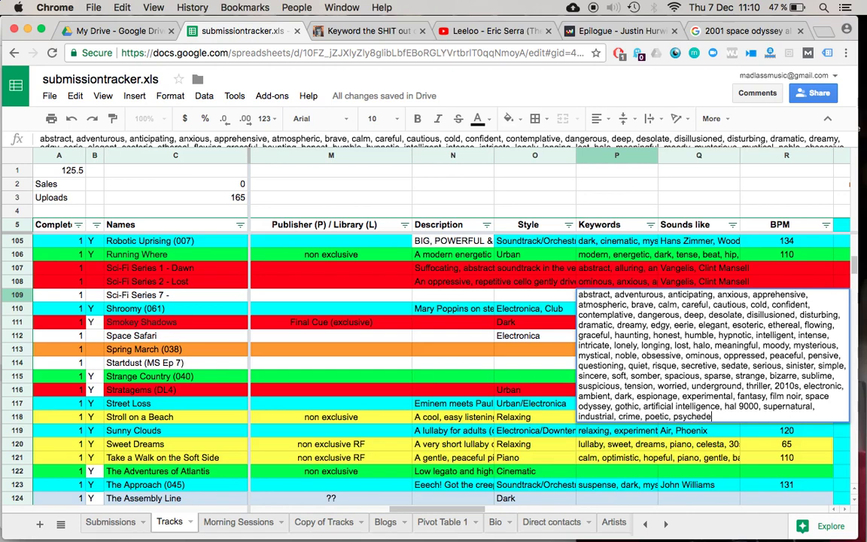
text(lic, psychological,)
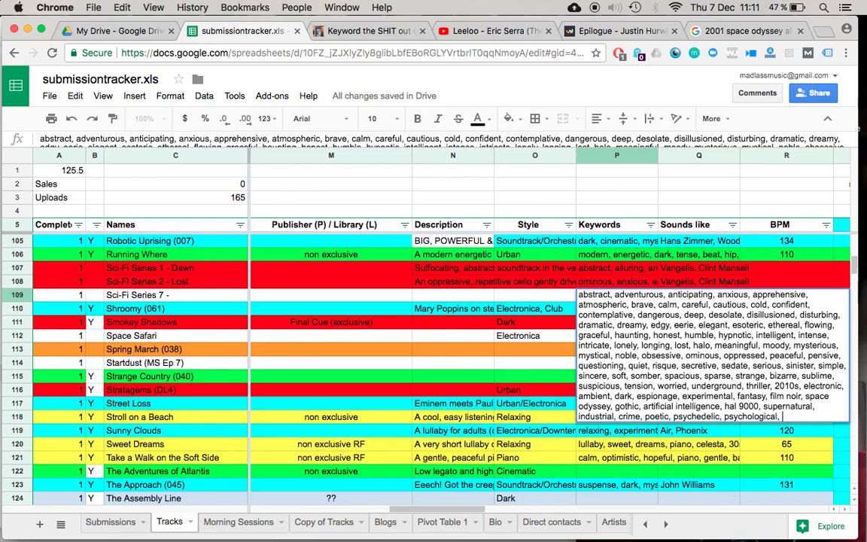
Extend the Sci-Fi Series 7 keywords with "cult, science, aliens, futuristic, paranormal,".
text(cult,)
text(science, alie)
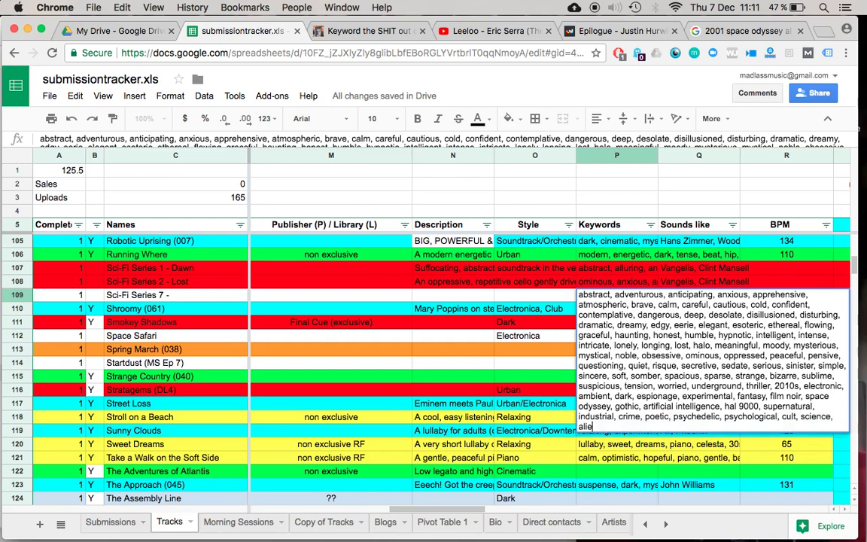
text(ns, futuristic, para)
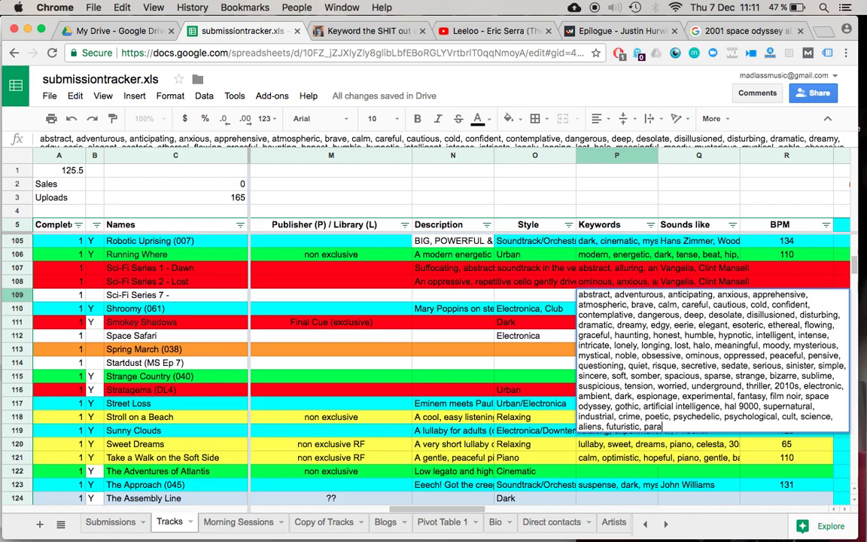
text(normal, p)
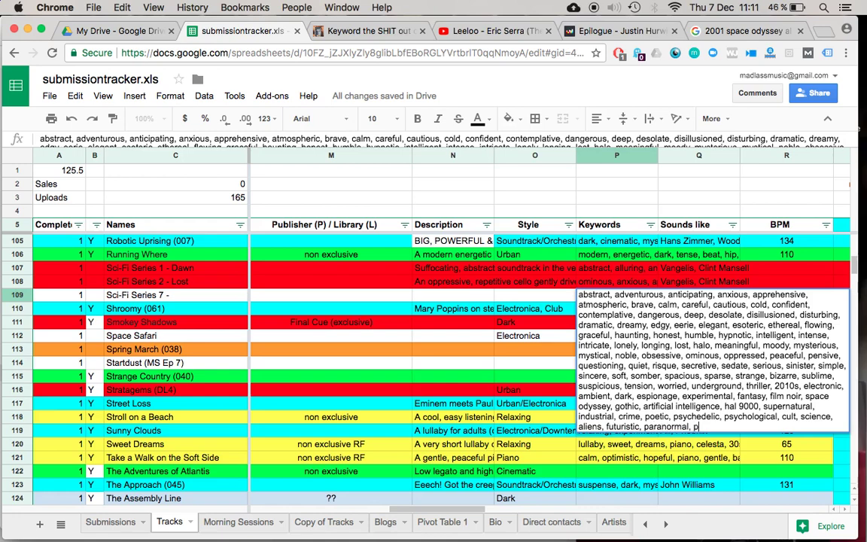
Add "robots, slow motion, soundscape, tragedy," to the Sci-Fi Series 7 keyword list.
text(srobots, slow motion, )
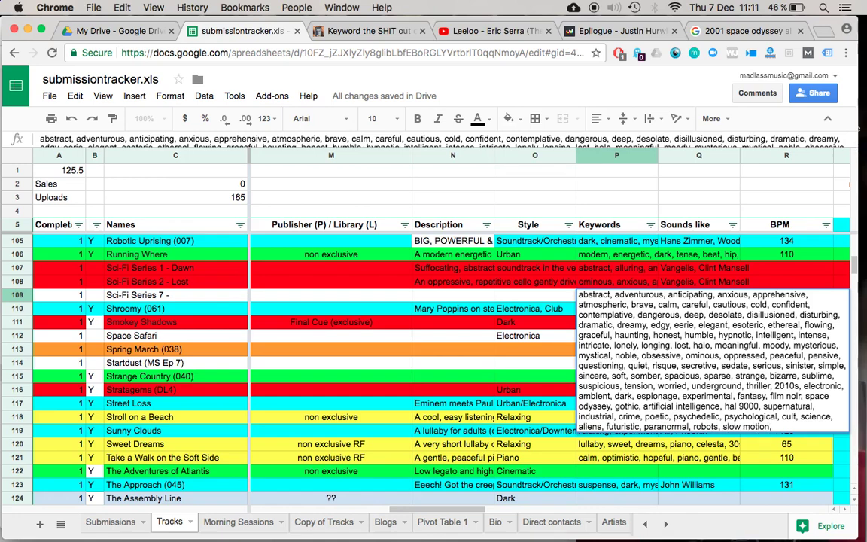
text(soundscape)
text(, )
text(tragedy, )
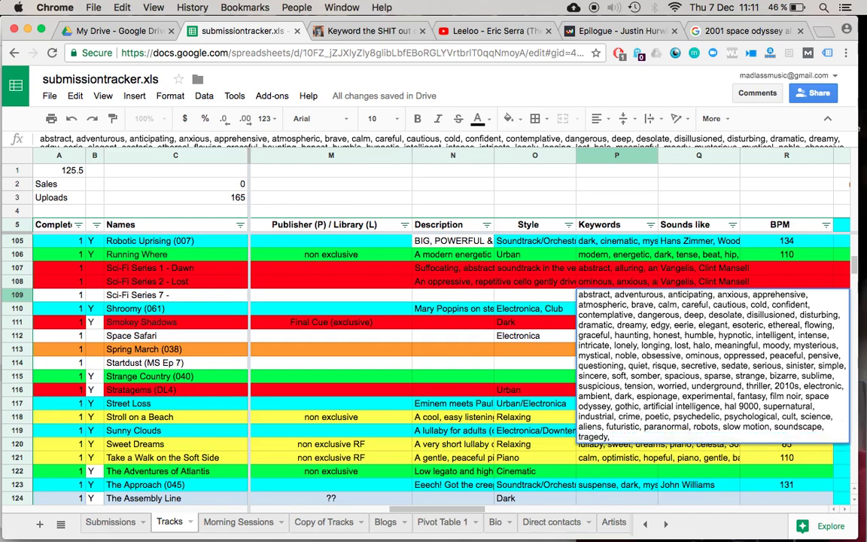
Add "waterworld, film instrumental," to the Sci-Fi Series 7 keyword list and commit the entry.
text(waterworld, film instrumental,)
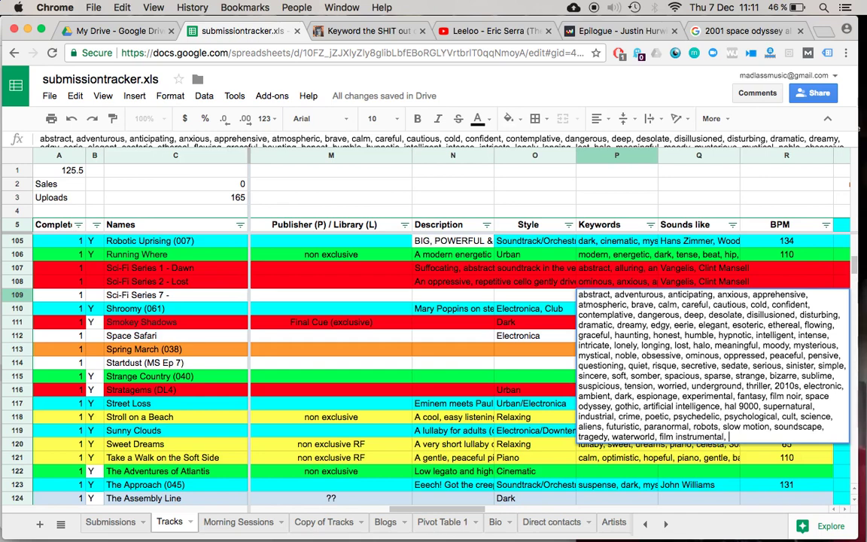
key(Return)
key(Up)
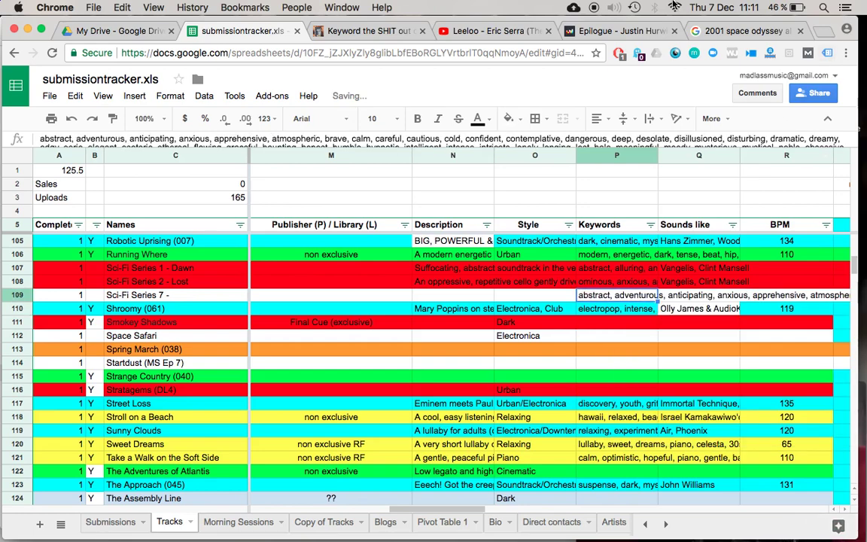
Look through the web search results for 2001: A Space Odyssey for further keyword ideas.
click(715, 31)
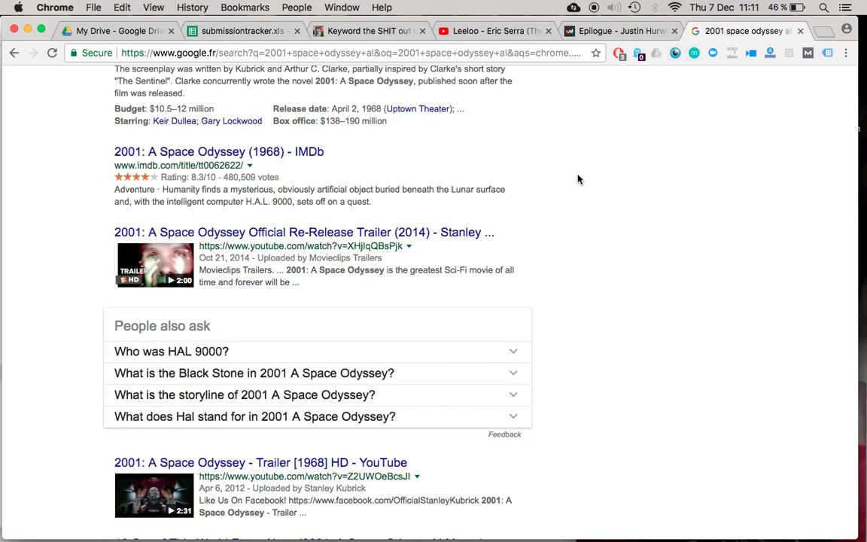
scroll(576, 180, down, 5)
scroll(584, 196, up, 10)
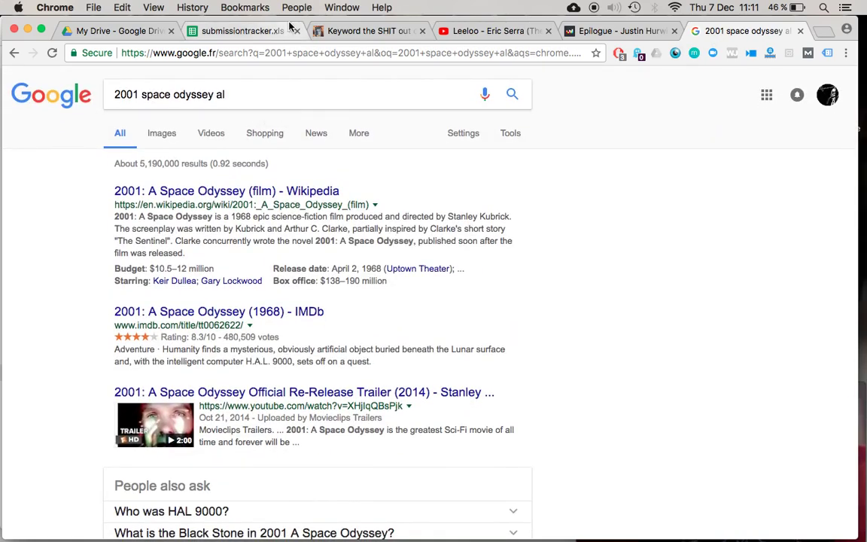
key(super+Tab)
key(super+Tab)
key(super+Tab)
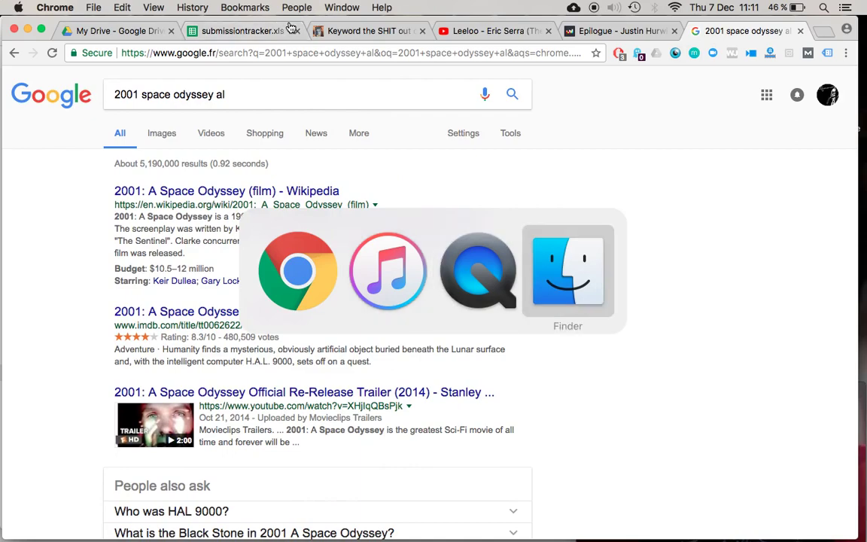
key(super+shift+Tab)
key(super+shift+Tab)
key(super+Tab)
Append "gravity, outer space," to the end of the Sci-Fi Series 7 keywords in the submission tracker.
click(230, 29)
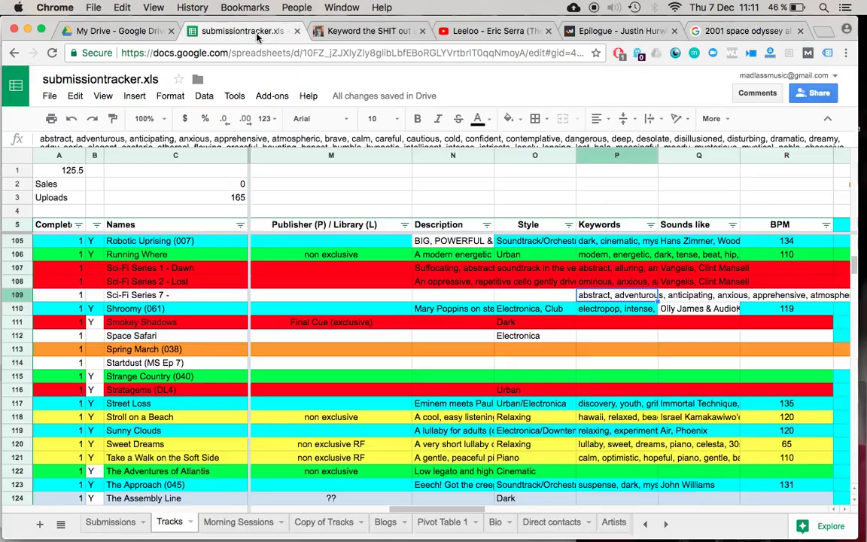
click(481, 141)
scroll(481, 142, down, 5)
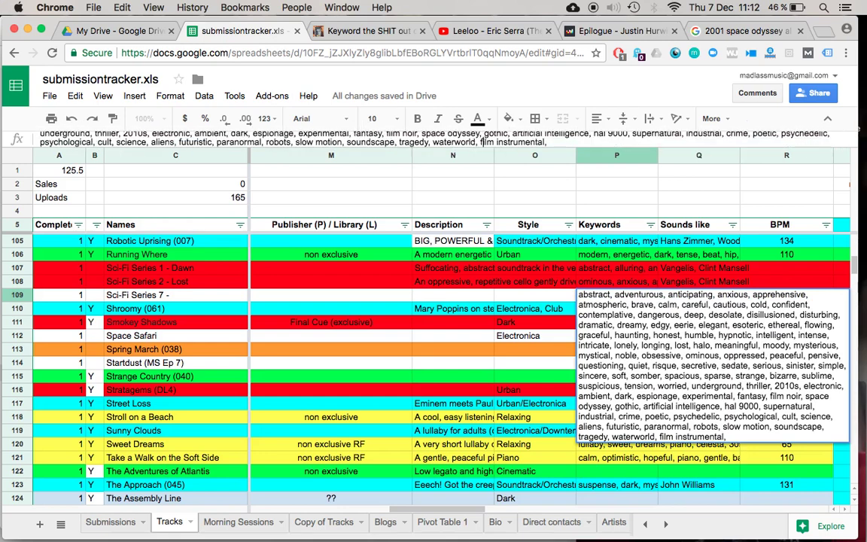
text(gravity, ou)
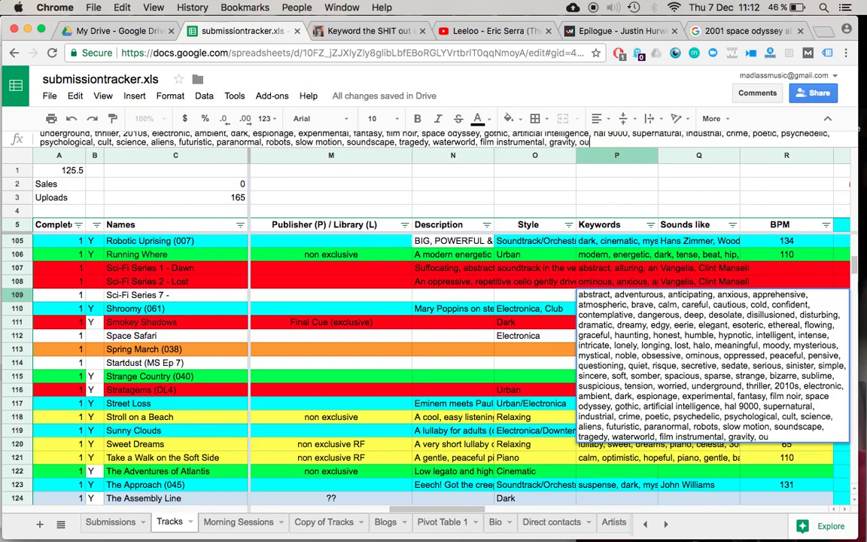
text(ter space,)
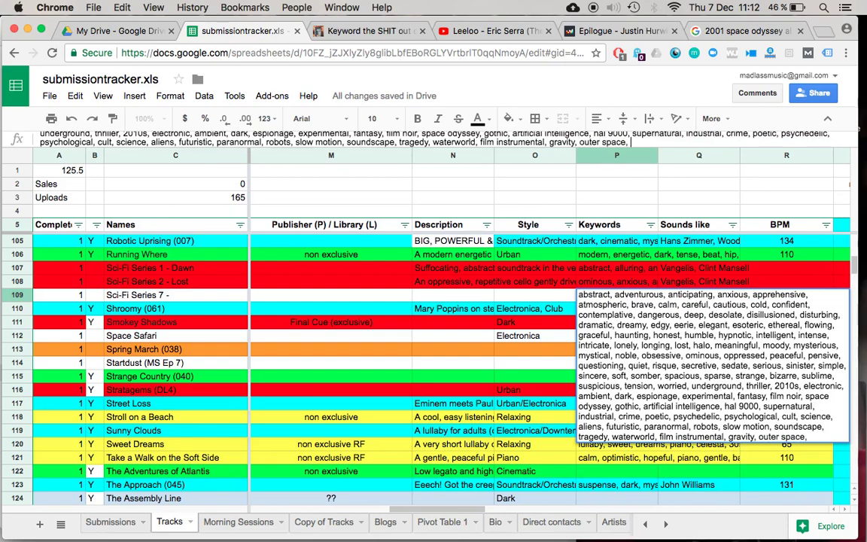
key(Return)
Search YouTube for "gravity soundtrack" and play the complete soundtrack by Steven Price from about a third of the way in.
click(471, 31)
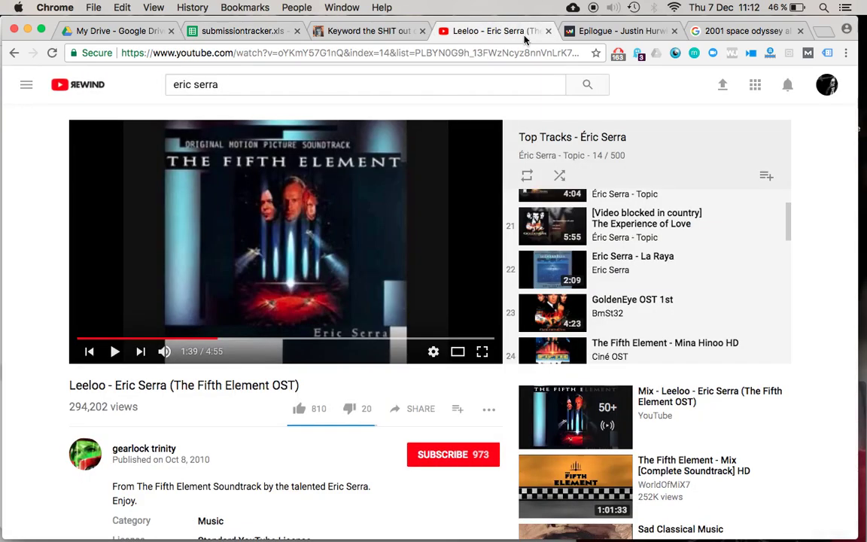
click(263, 83)
text(grav)
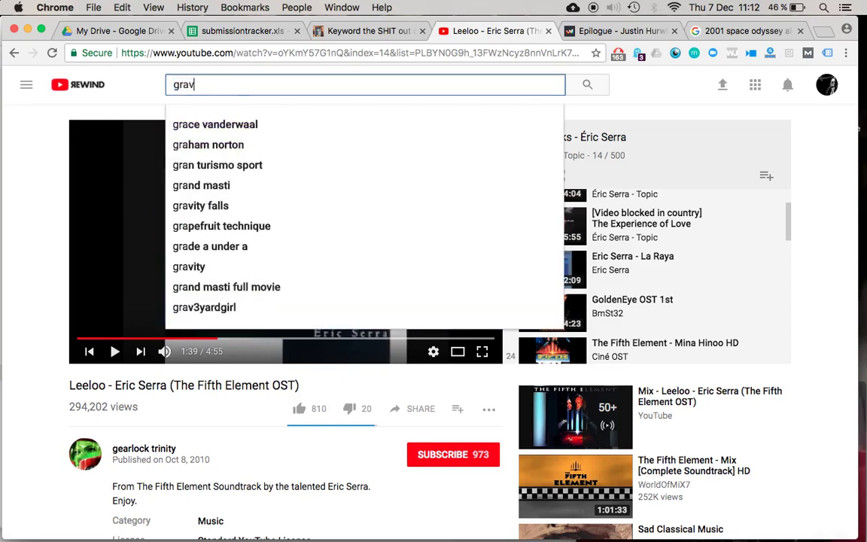
text(ity soundtrack)
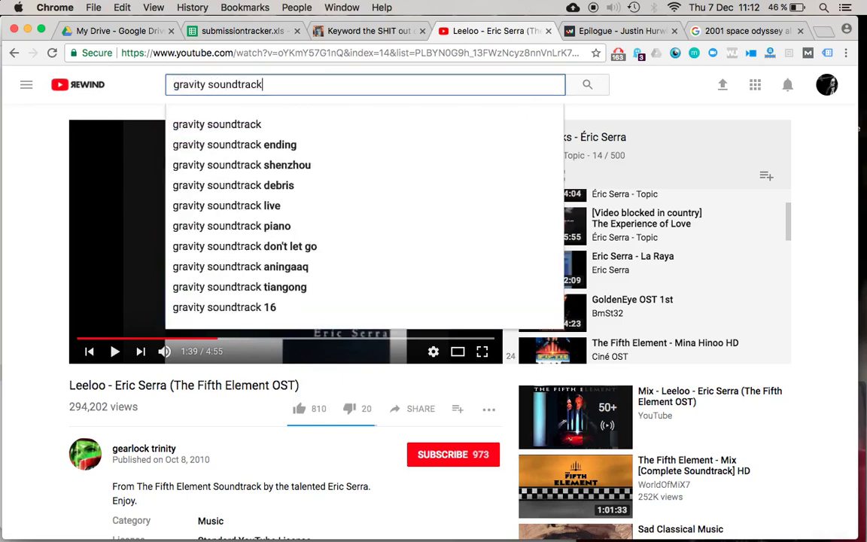
key(Return)
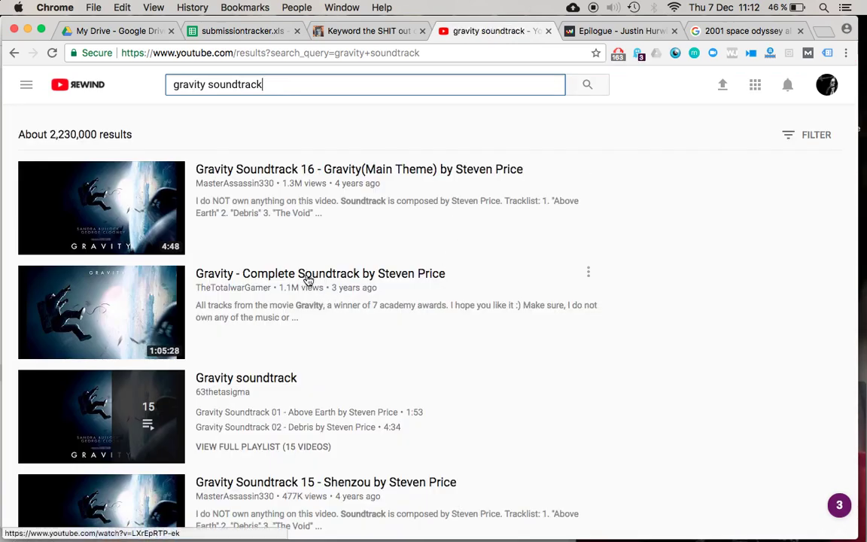
click(308, 280)
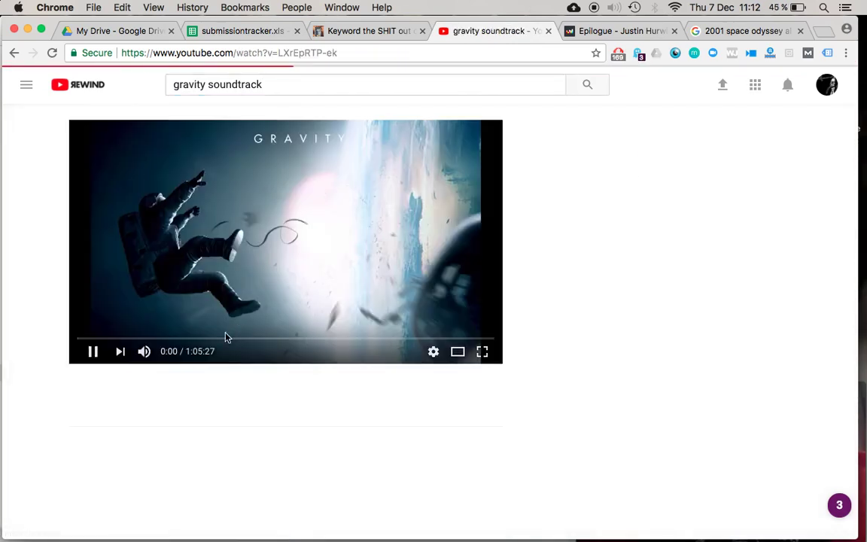
click(220, 338)
Enter "Steven Price" as the Sounds like artist for Sci-Fi Series 7 in the submission tracker.
click(240, 31)
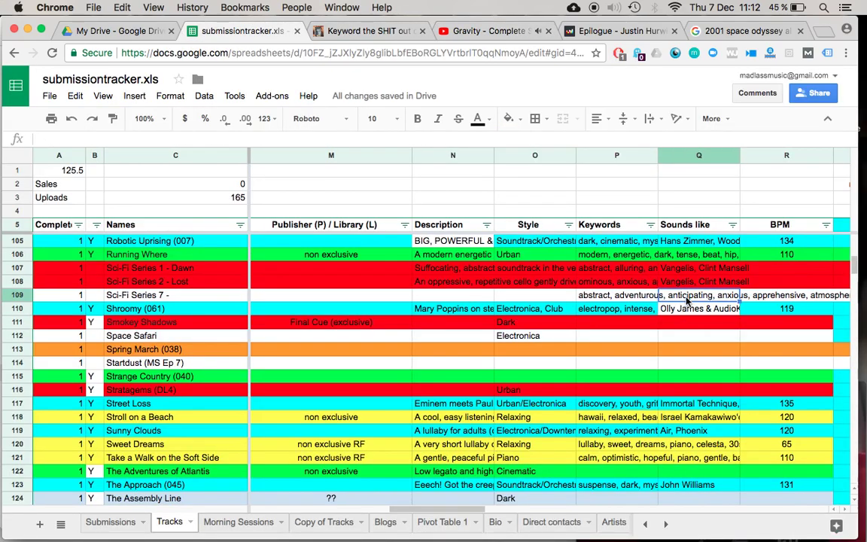
key(Up)
key(Right)
text(Steven Price)
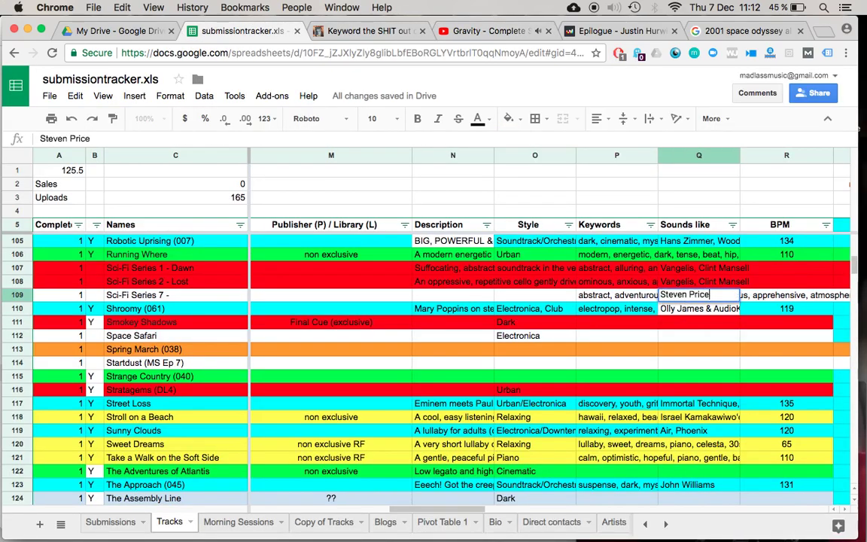
key(Return)
key(Up)
key(Up)
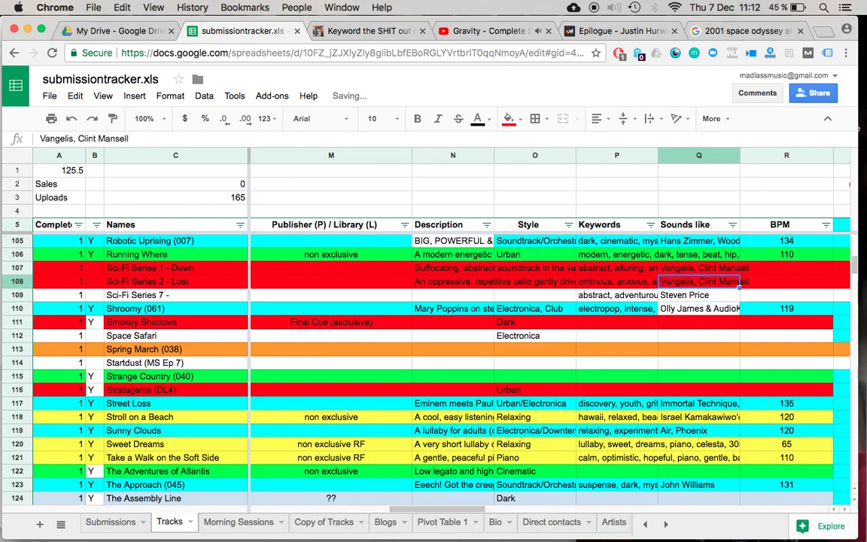
key(Down)
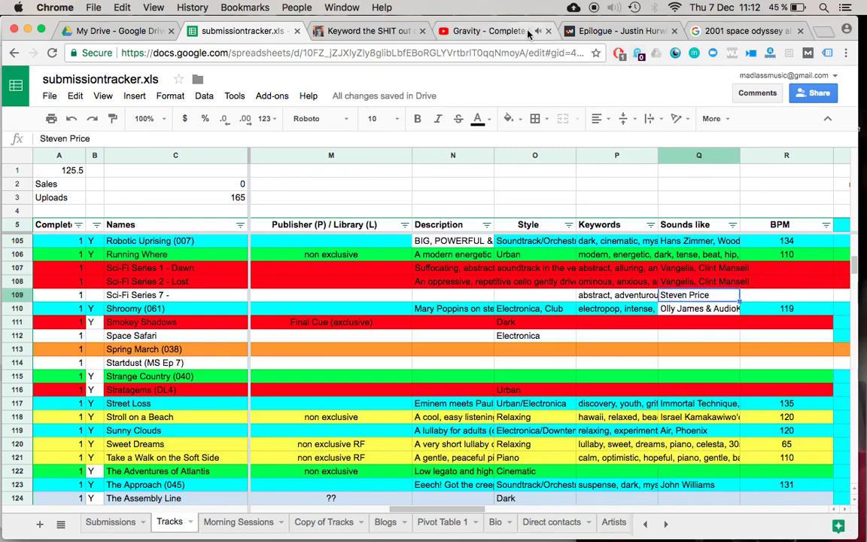
Pause the Gravity soundtrack, look up "steven price" on Deezer and browse that composer's similar artists.
click(527, 32)
key(space)
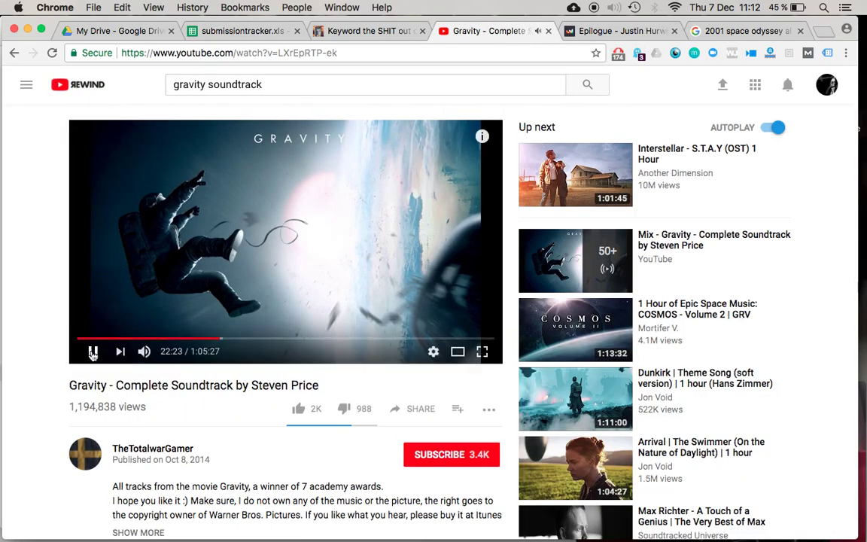
click(615, 31)
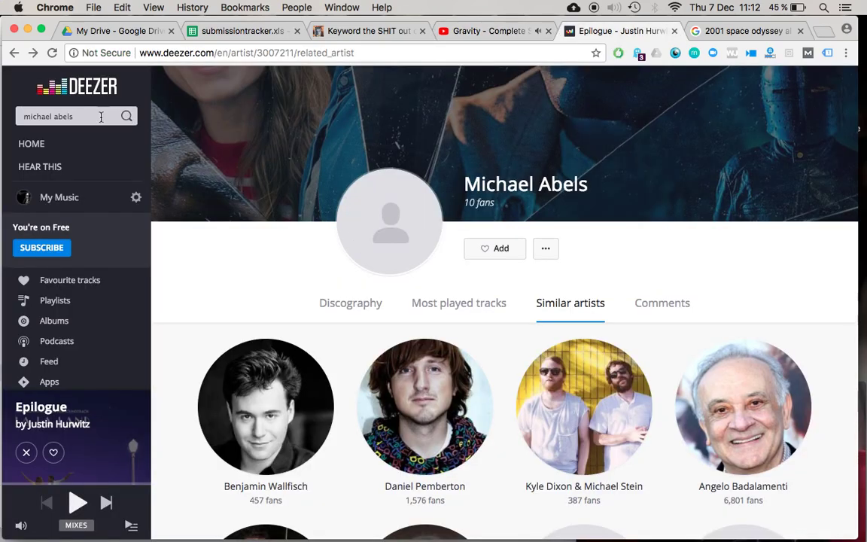
drag(73, 116, 2, 110)
text(steven price)
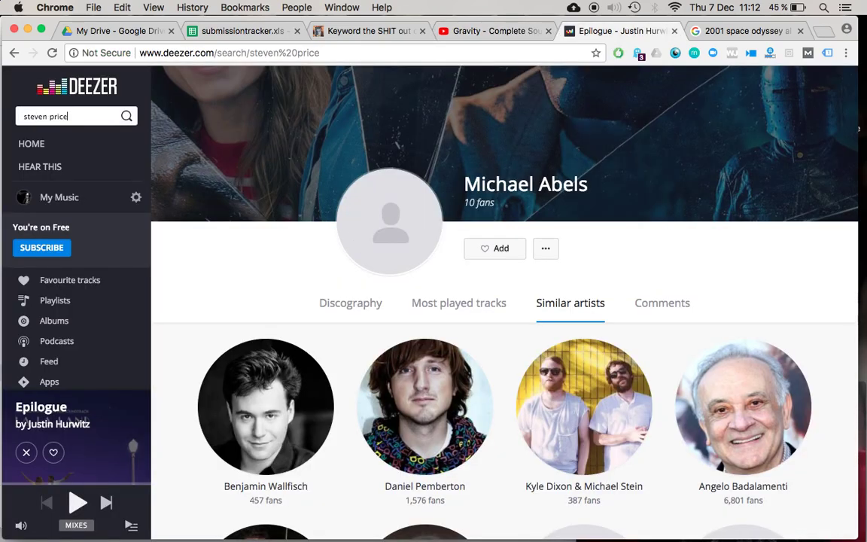
key(Return)
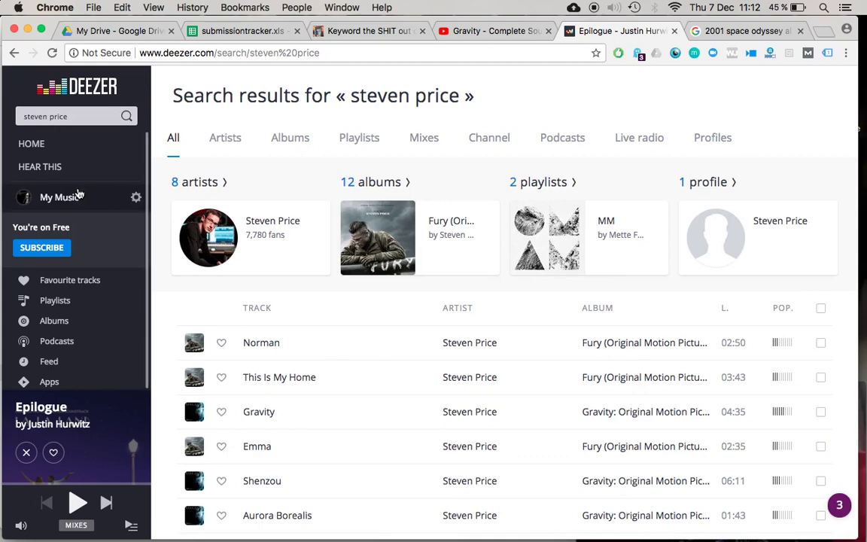
click(265, 221)
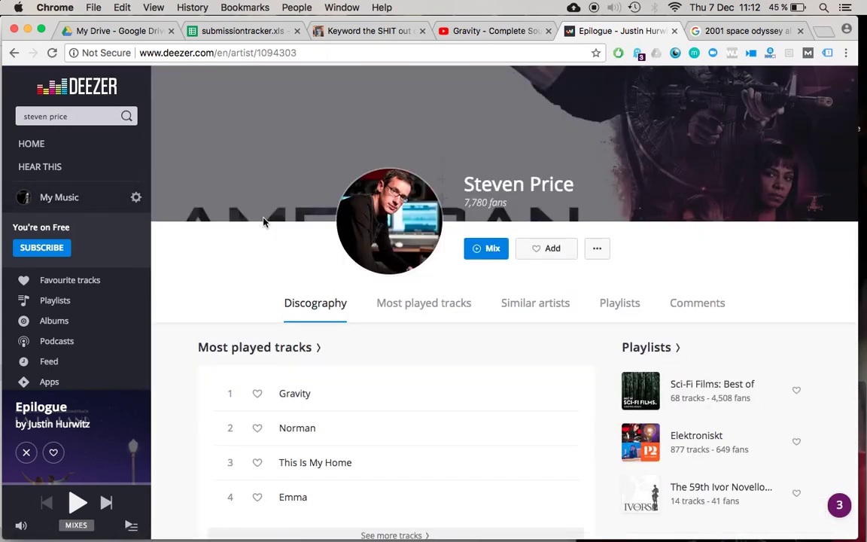
click(527, 307)
scroll(209, 275, down, 3)
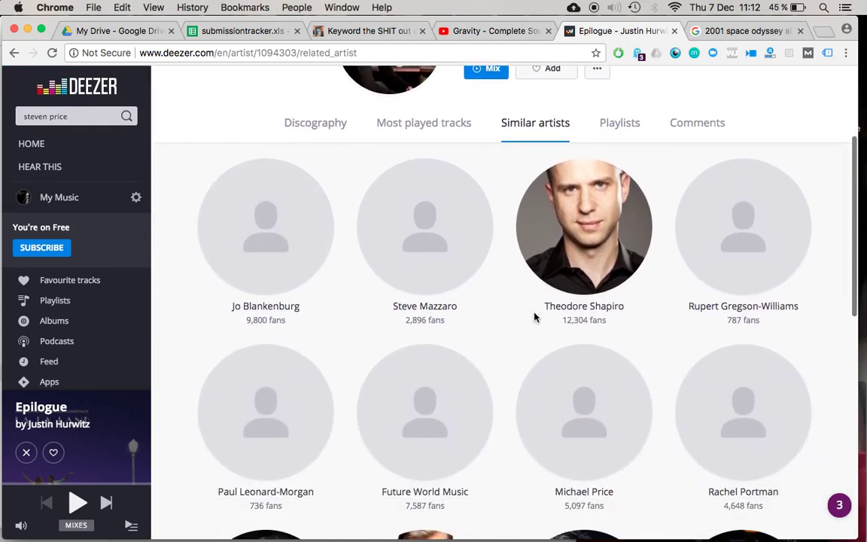
Copy the name Theodore Shapiro from the similar artists and search YouTube for it.
drag(539, 308, 620, 309)
key(super+c)
scroll(625, 309, up, 2)
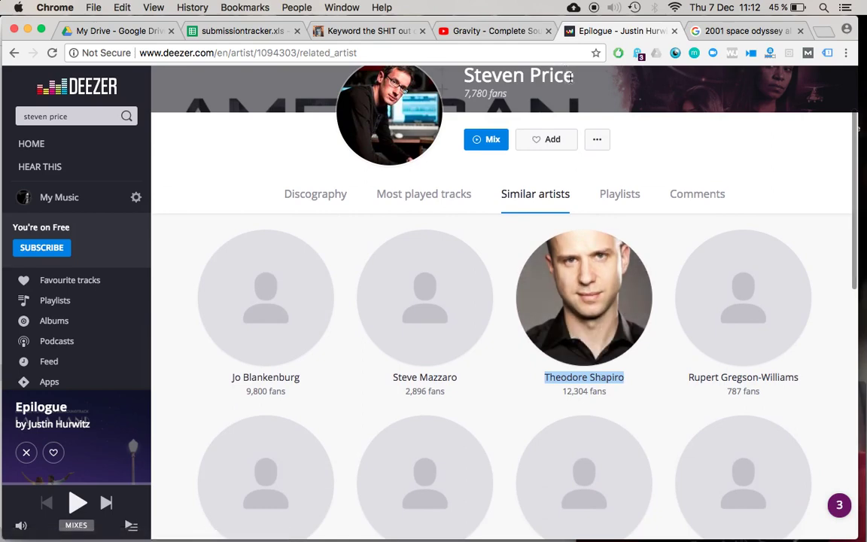
mouse_move(649, 241)
key(super+Tab)
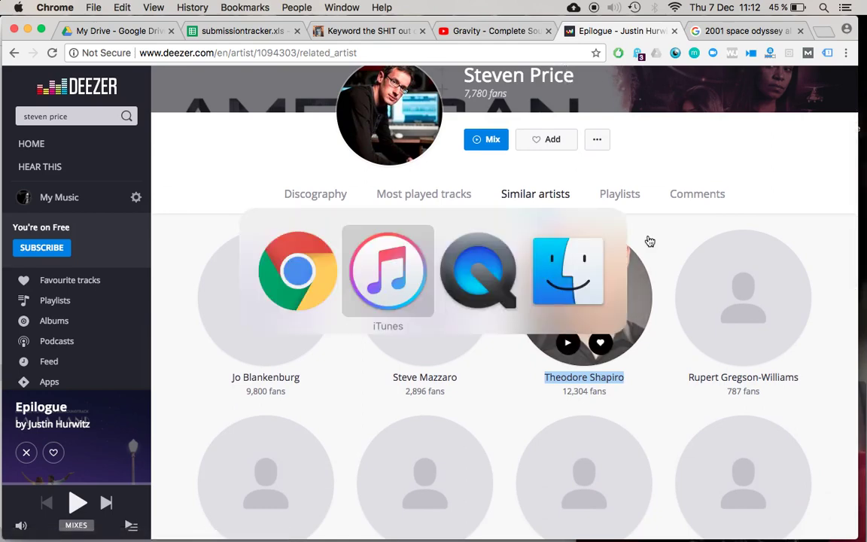
key(super+Tab)
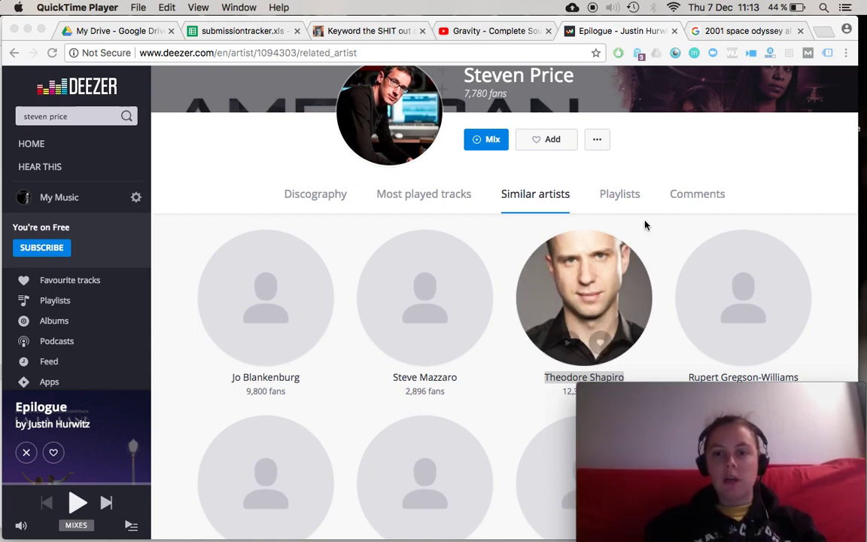
key(super+Tab)
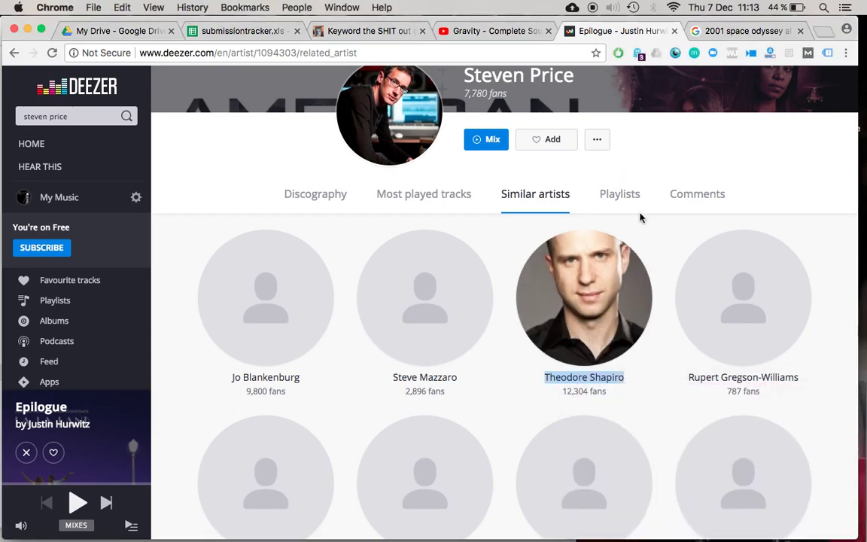
click(466, 30)
triple_click(338, 79)
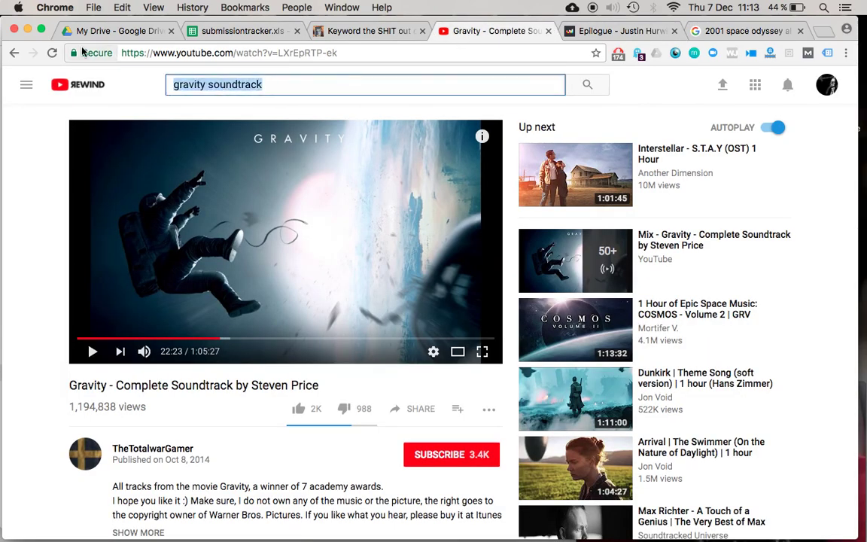
key(super+v)
key(Return)
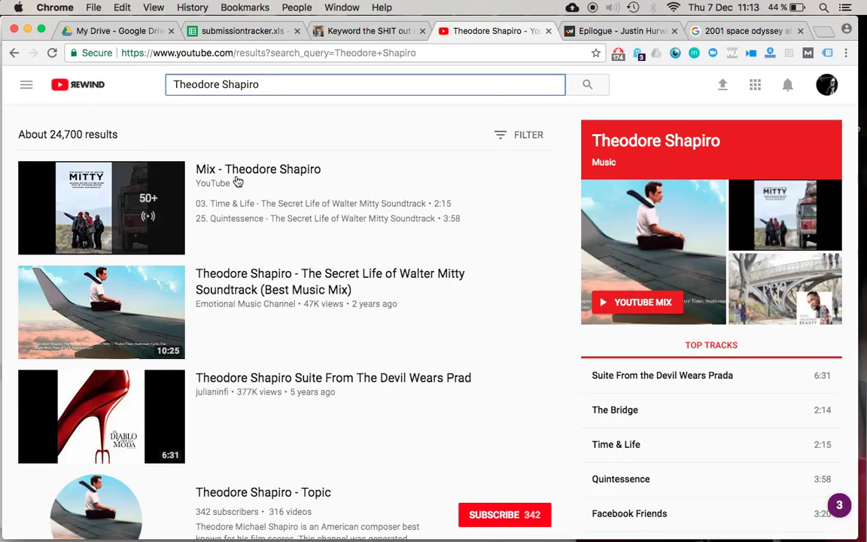
Play Theodore Shapiro's The Devil Wears Prada suite, switch to "The dream and the letter (extended)" and skip ahead to about 1:14.
click(655, 376)
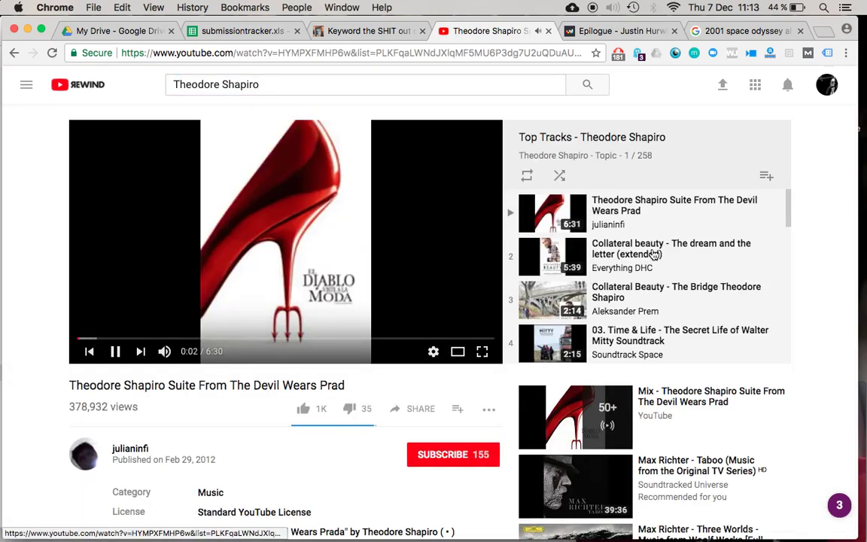
click(654, 254)
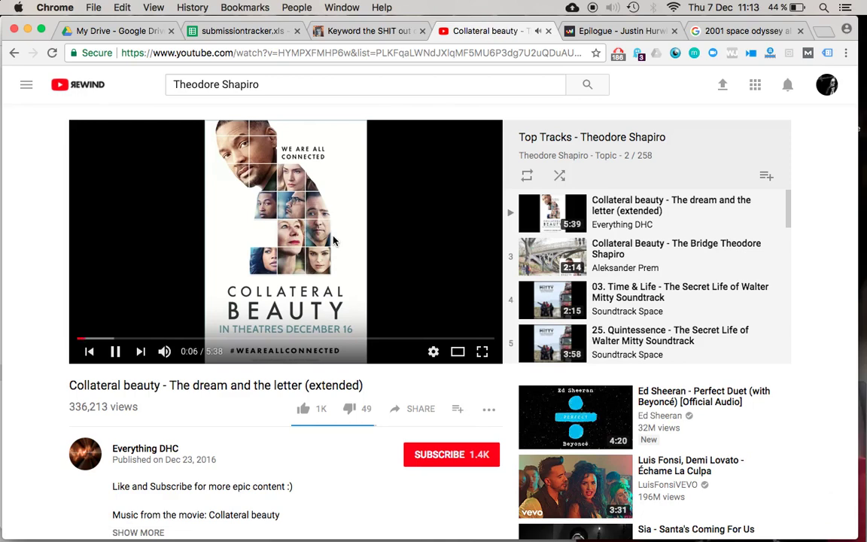
click(169, 339)
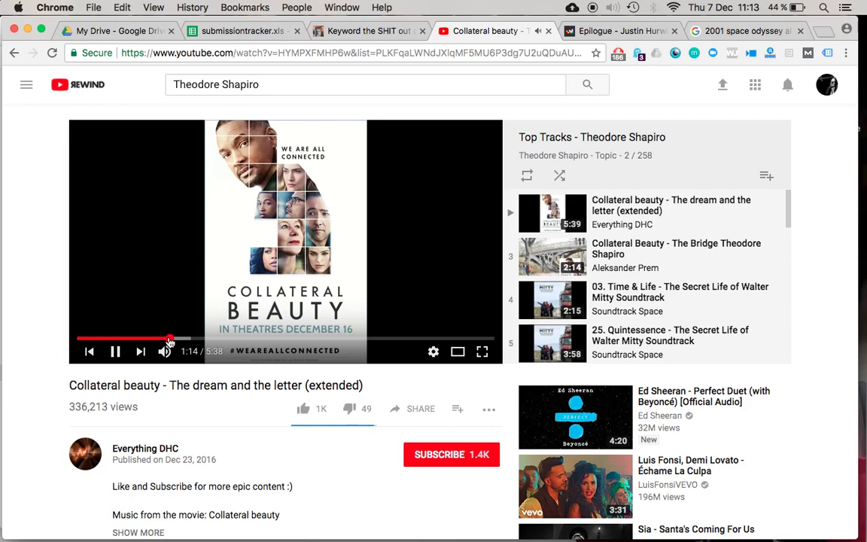
Add "Theodore Shapiro" after Steven Price as a Sounds like artist for Sci-Fi Series 7 in the submission tracker.
click(248, 31)
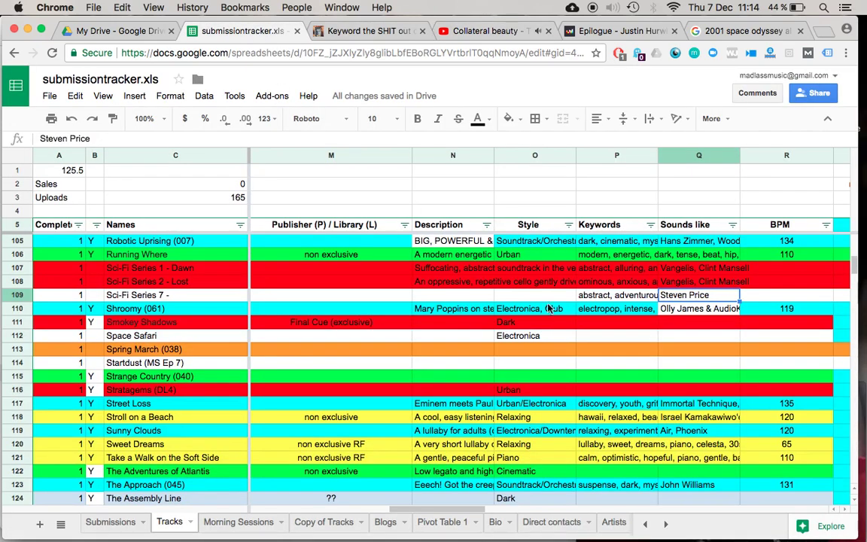
click(389, 137)
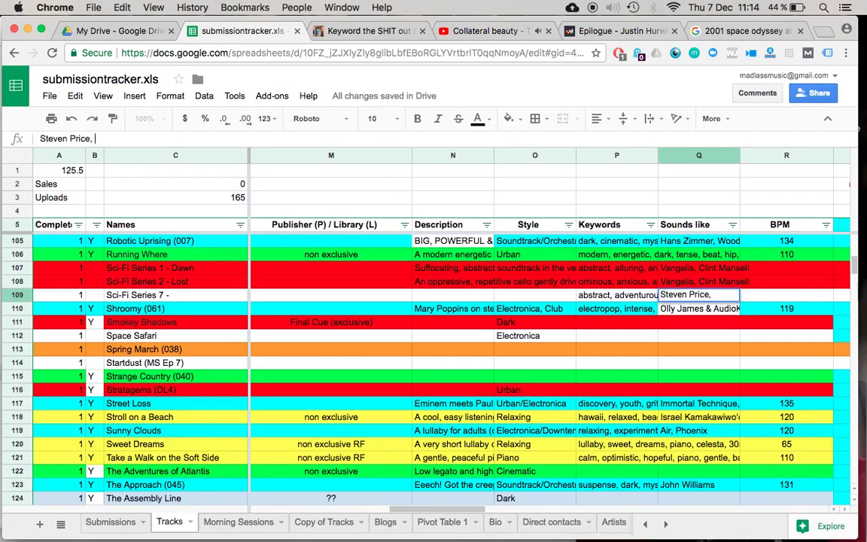
text(,)
key(super+v)
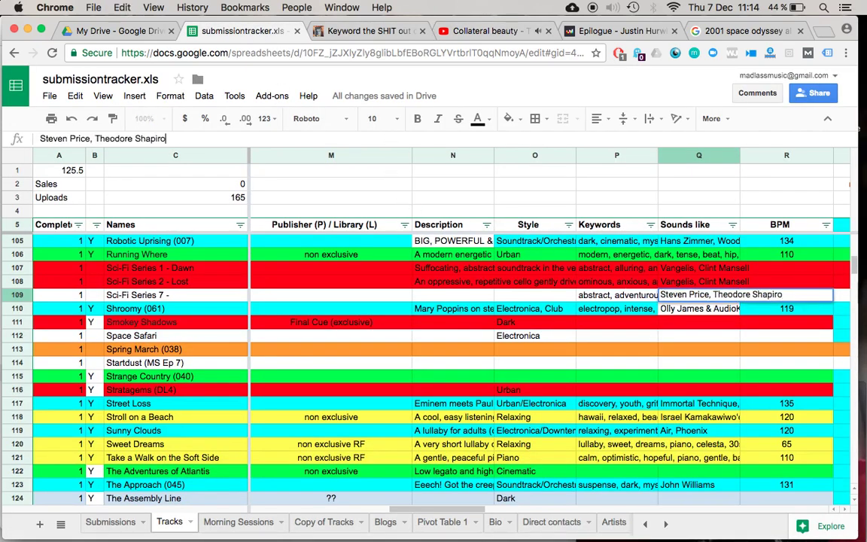
Append "connected, wifi, bluetooth," to the end of the Sci-Fi Series 7 keywords.
click(615, 296)
click(448, 142)
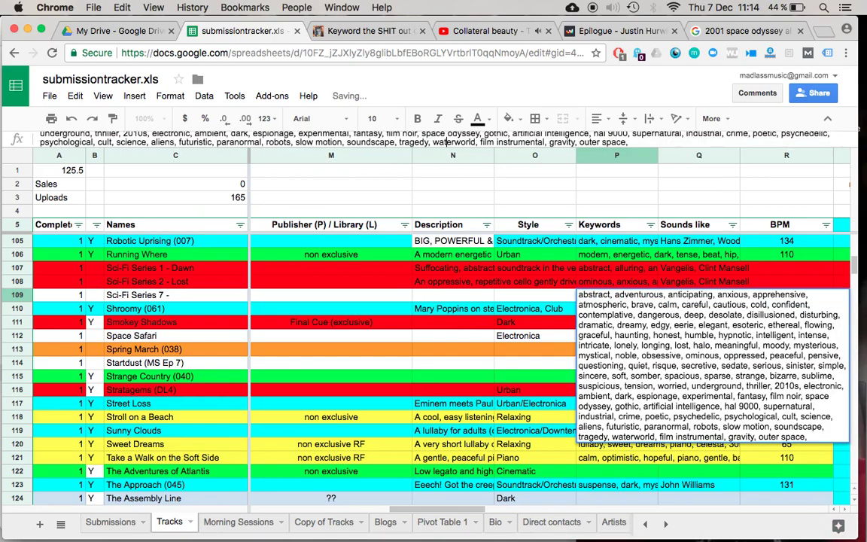
text(connec)
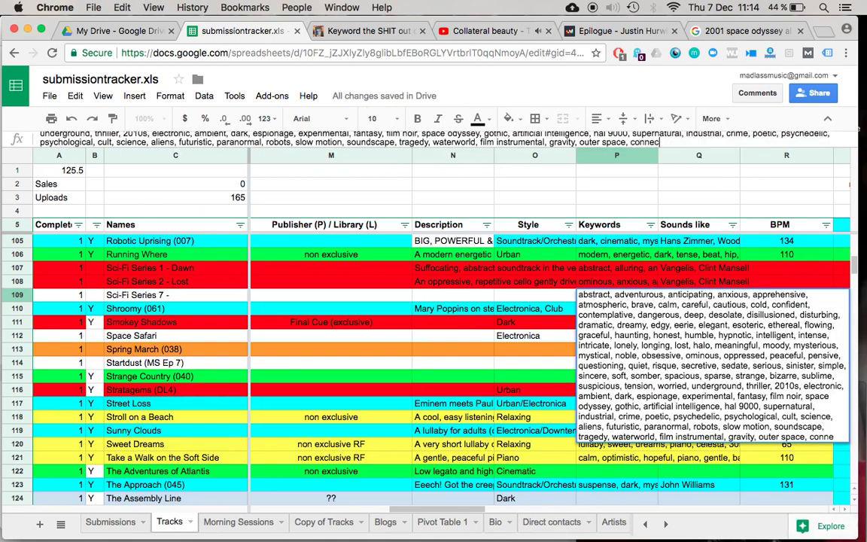
text(ted, wifi, bluetooth,)
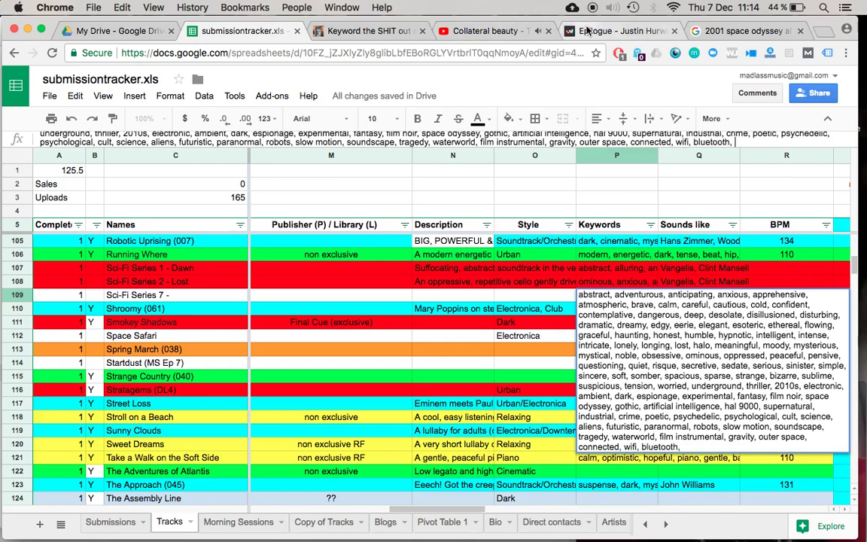
Copy the name Jo Blankenburg from Steven Price's similar artists on Deezer.
click(588, 30)
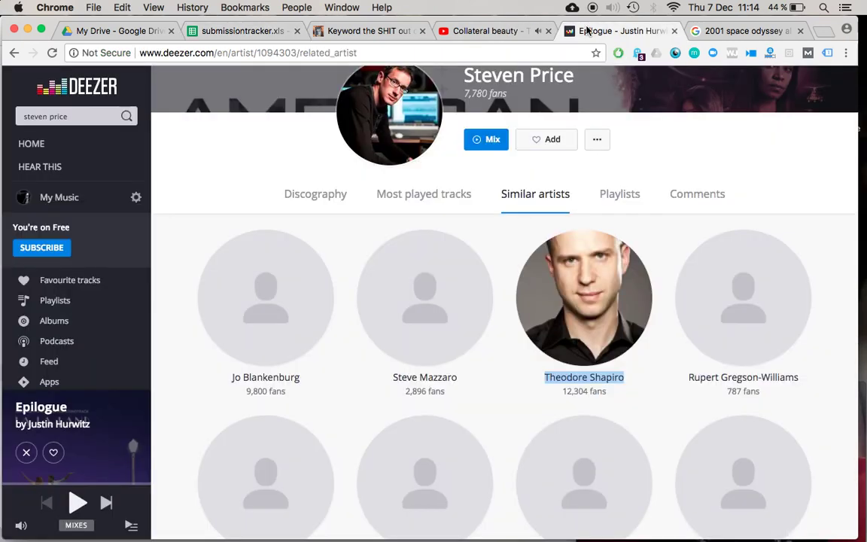
scroll(579, 377, down, 1)
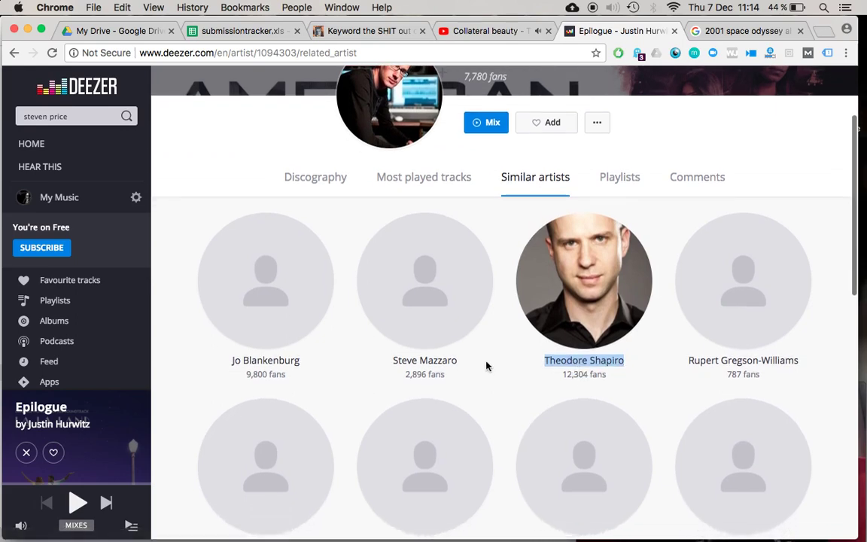
drag(329, 364, 193, 361)
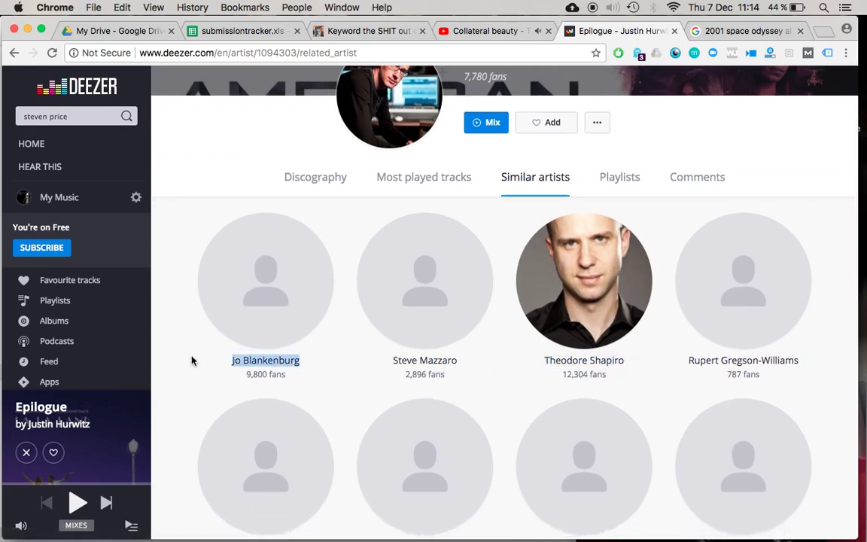
Save "The dream and the letter (extended)" to the Swipe file playlist on YouTube and enter "Jo Blankenburg" as the search text.
click(499, 31)
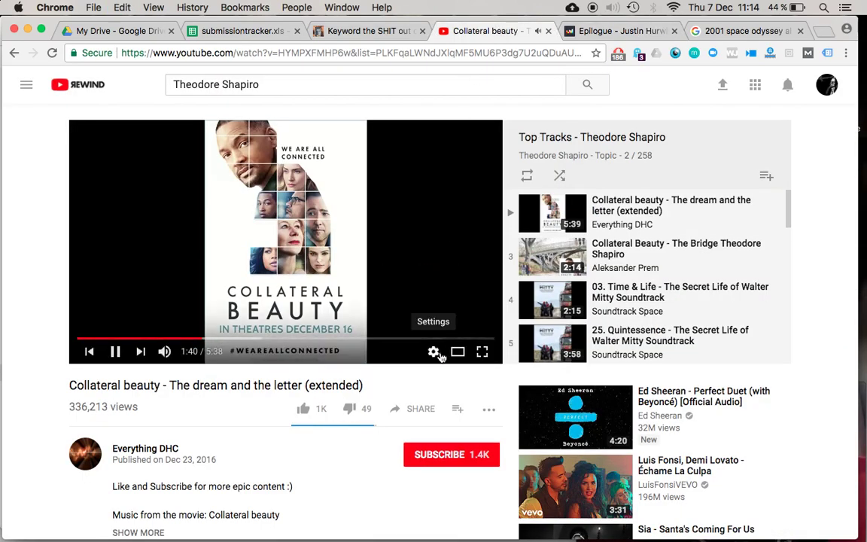
click(457, 410)
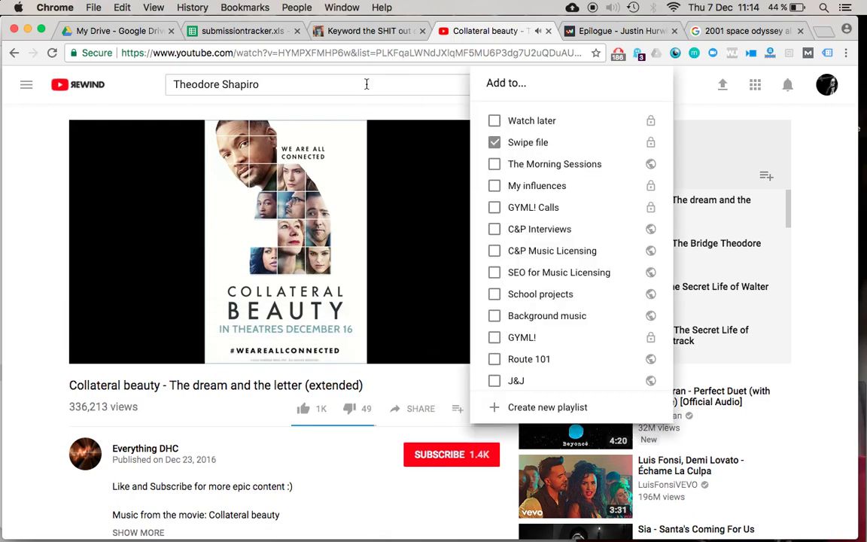
drag(367, 84, 53, 63)
text(Jo Blankenburg)
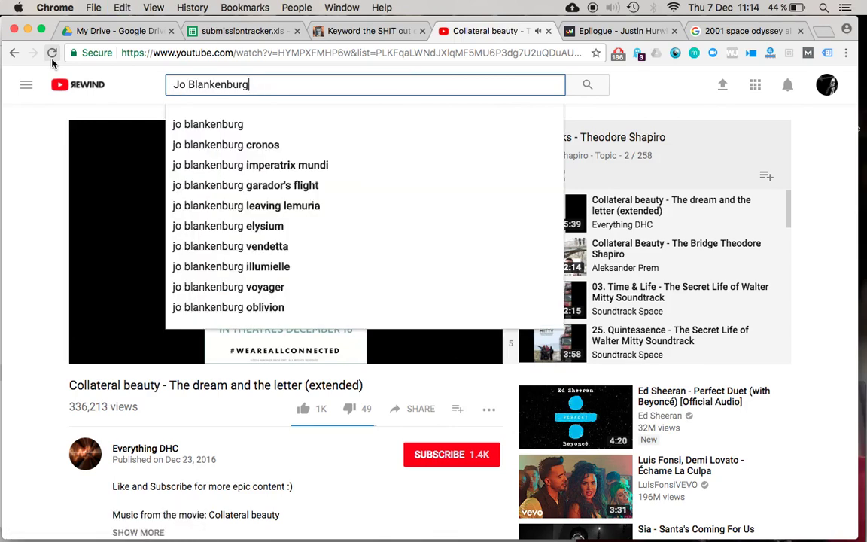
Play "03. Time & Life" from The Secret Life of Walter Mitty soundtrack and skip ahead in it.
click(686, 294)
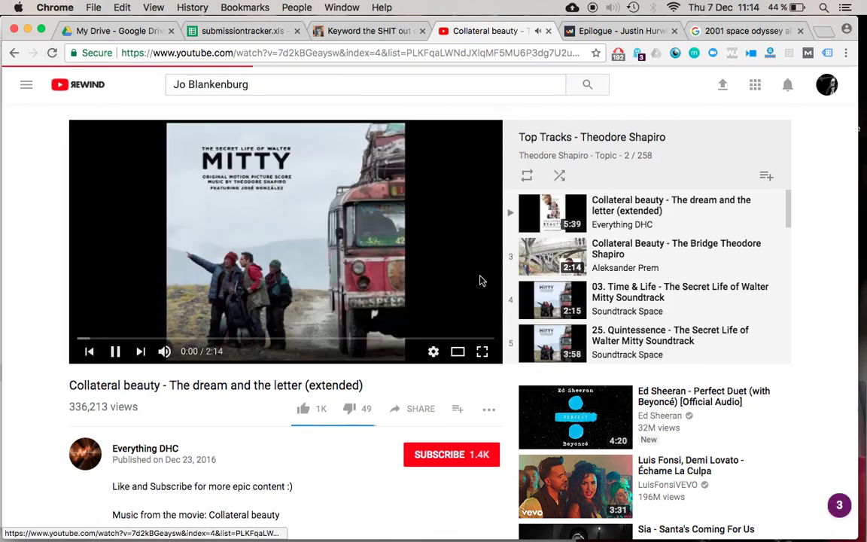
click(171, 340)
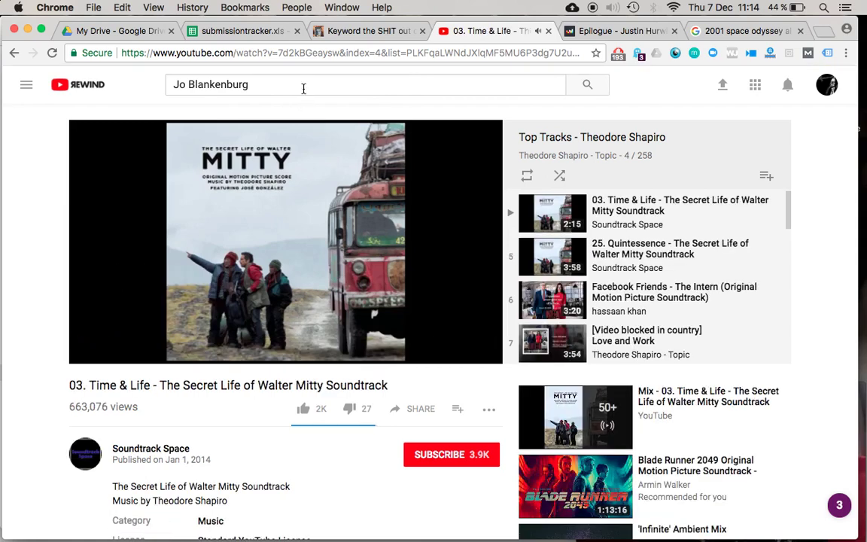
Search YouTube for Jo Blankenburg and play the top track "Imperatrix Mundi".
drag(303, 88, 103, 62)
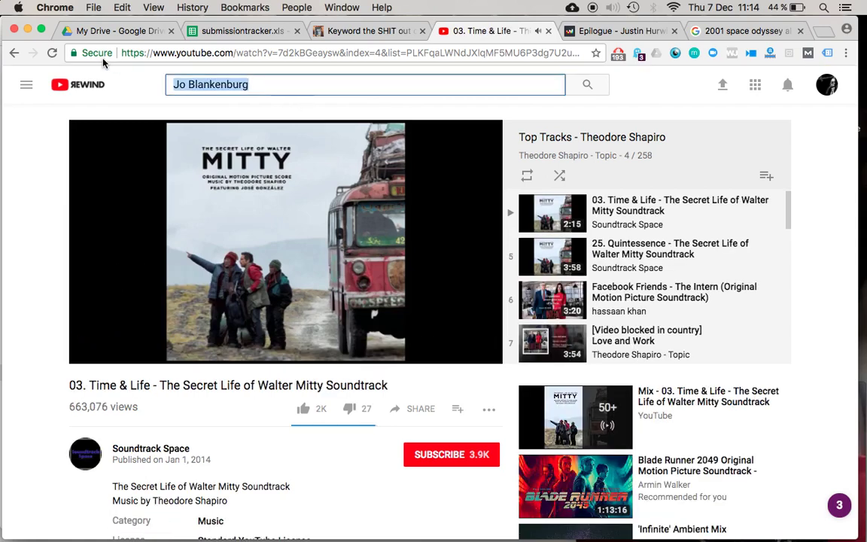
key(Return)
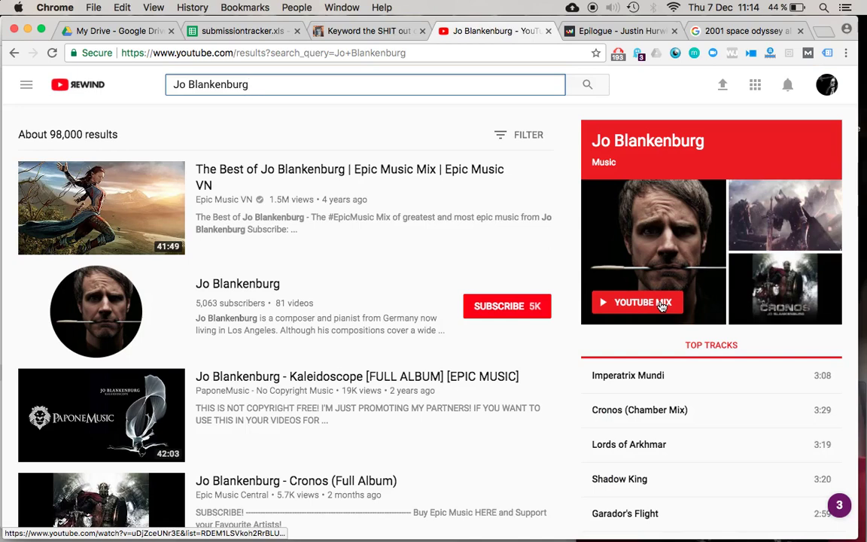
click(659, 378)
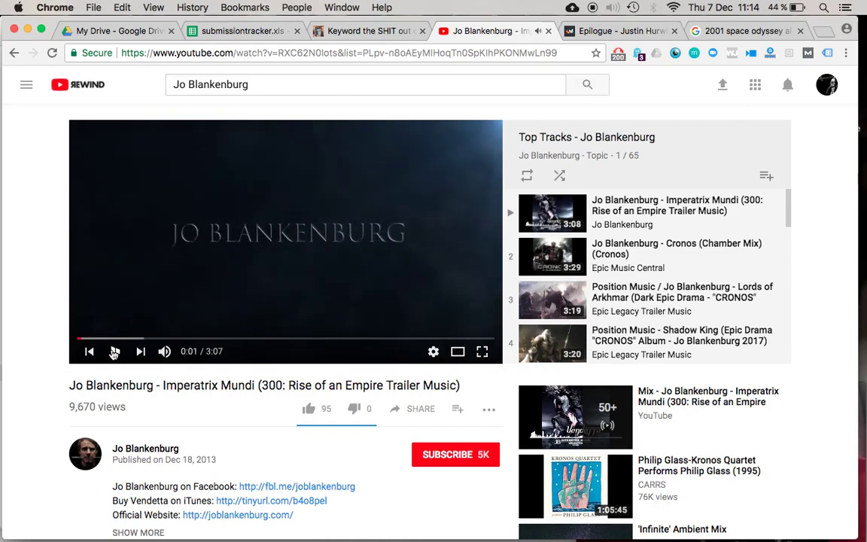
Open YouTube in a new browser tab and search for "matrix soundtrack".
key(super+t)
text(yout)
key(Return)
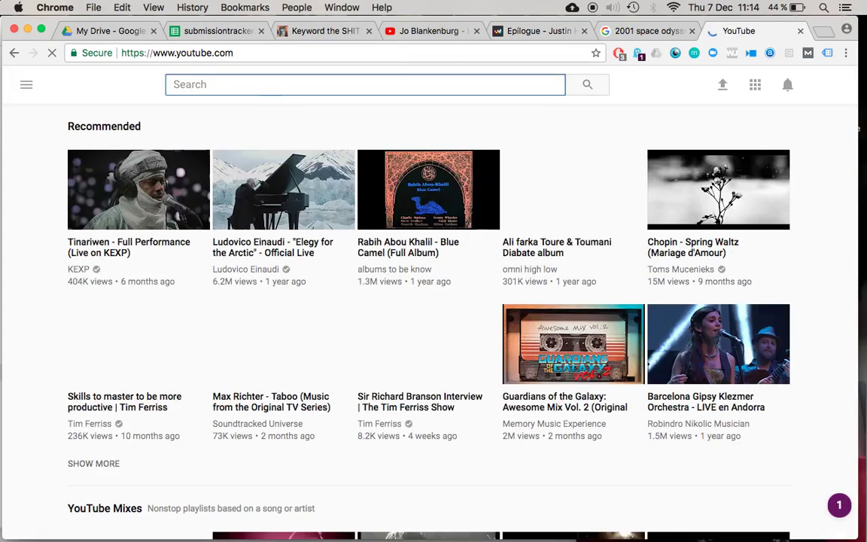
text(matric)
key(BackSpace)
text(x soundtrack)
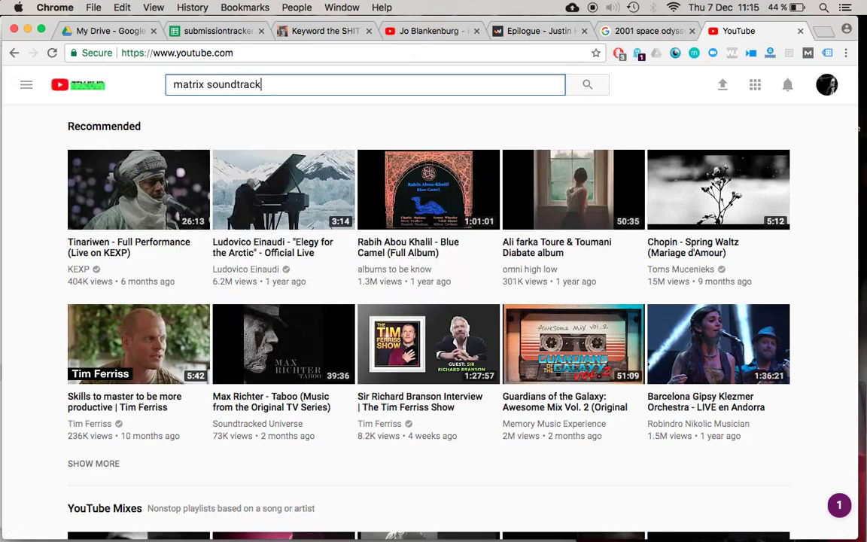
key(Return)
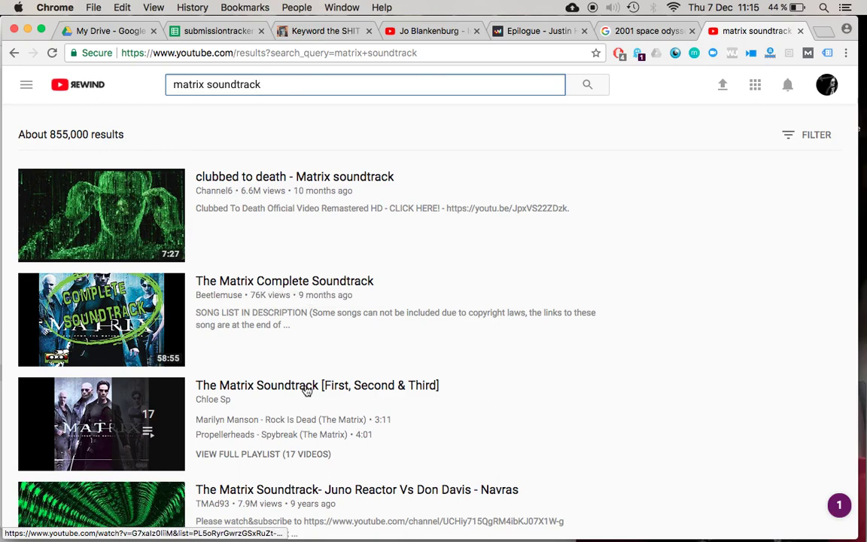
Play The Matrix Complete Soundtrack from about 14:03, read the song list in its description and close that page.
click(333, 282)
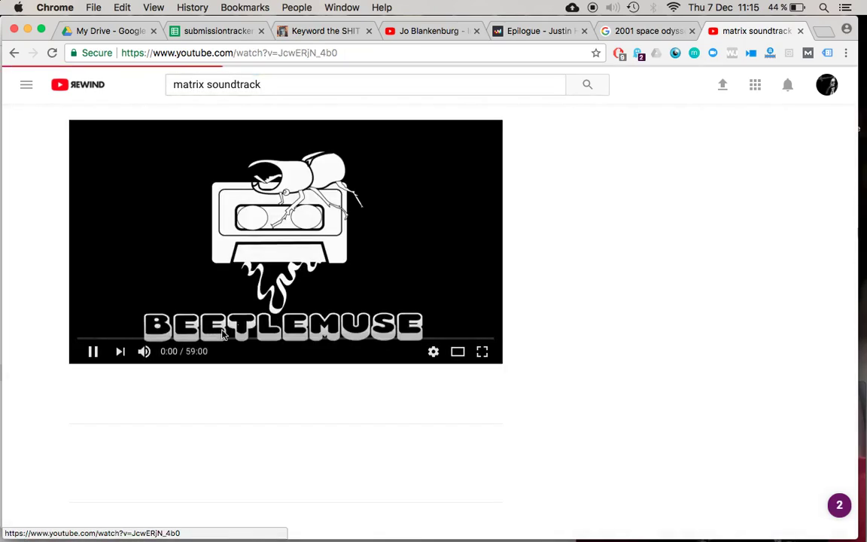
click(176, 340)
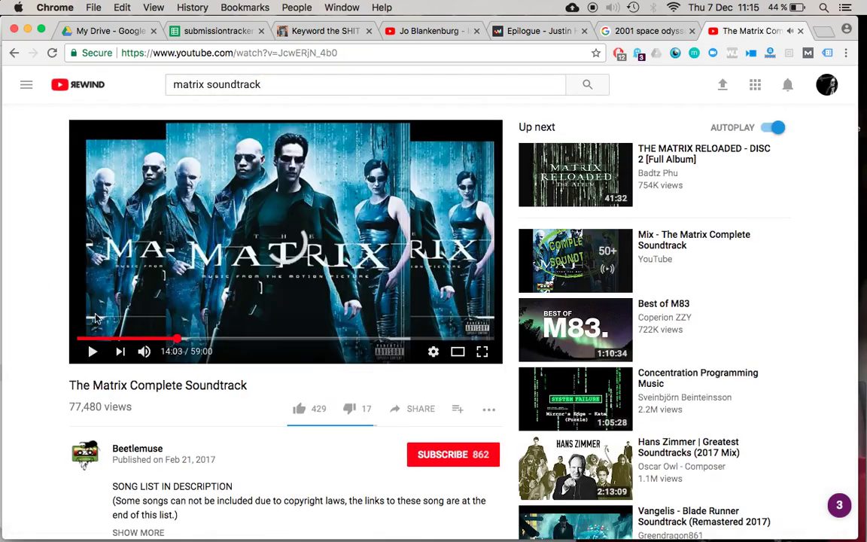
scroll(43, 287, down, 1)
scroll(43, 286, down, 3)
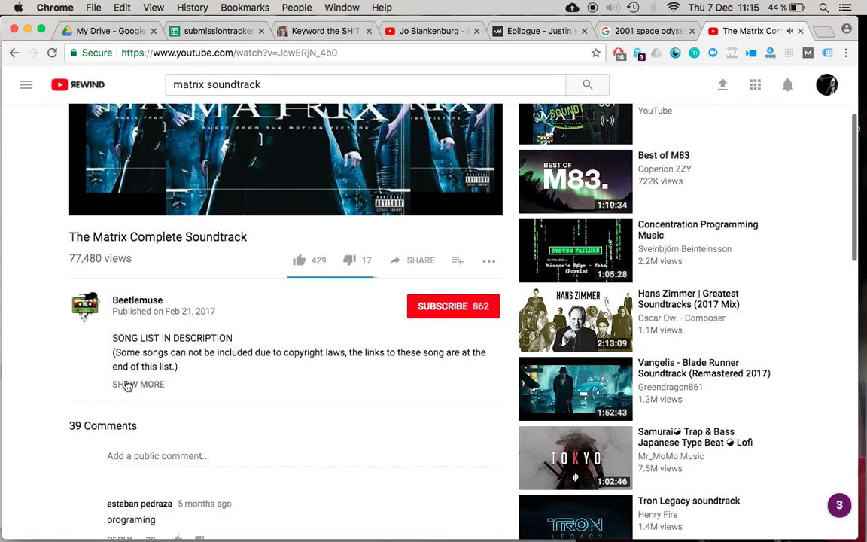
click(127, 384)
scroll(54, 352, down, 4)
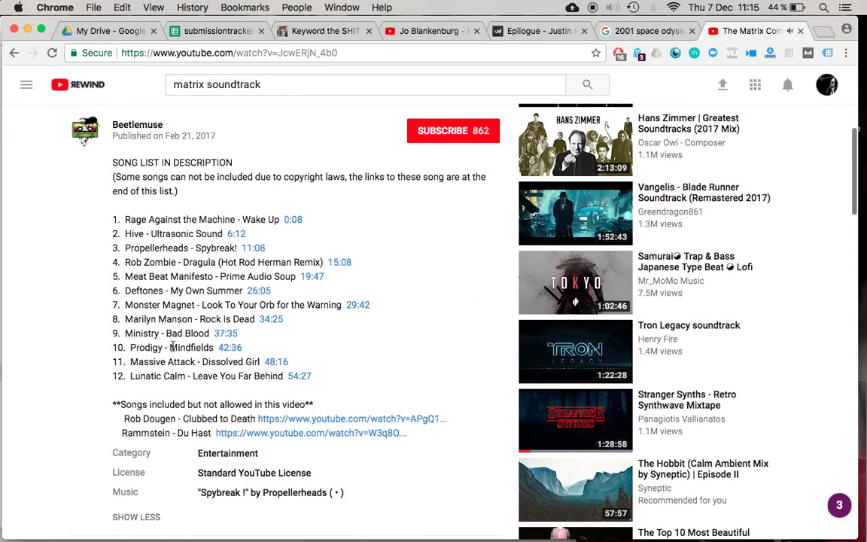
key(super+w)
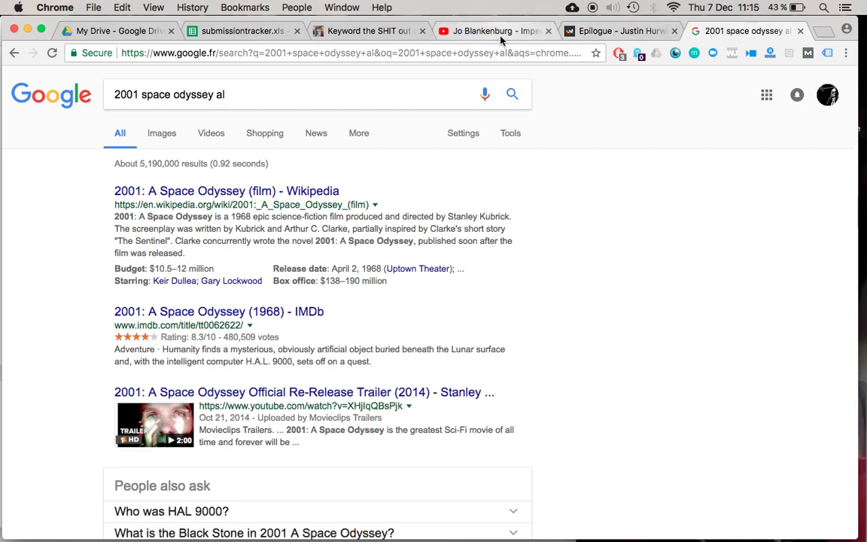
Return to Jo Blankenburg's top tracks, skip ahead in "Imperatrix Mundi" and sample "Lords of Arkhmar" from about 0:53.
click(450, 31)
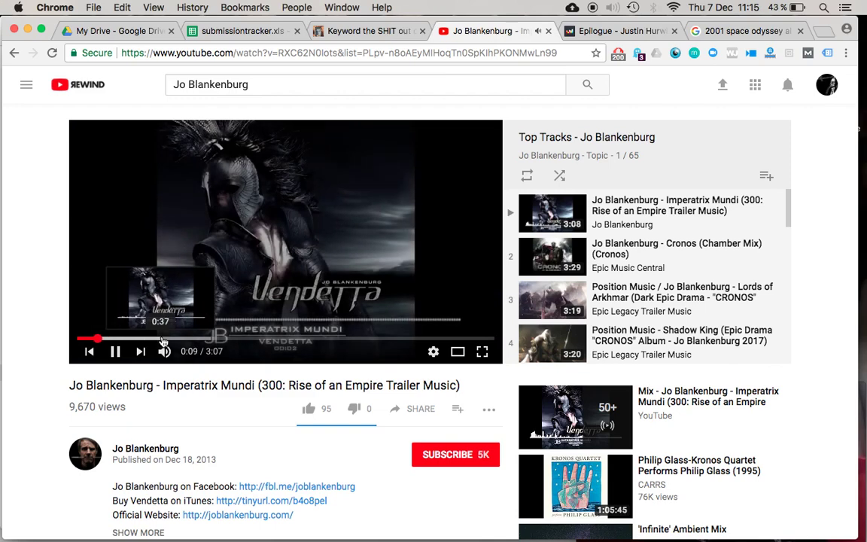
click(164, 339)
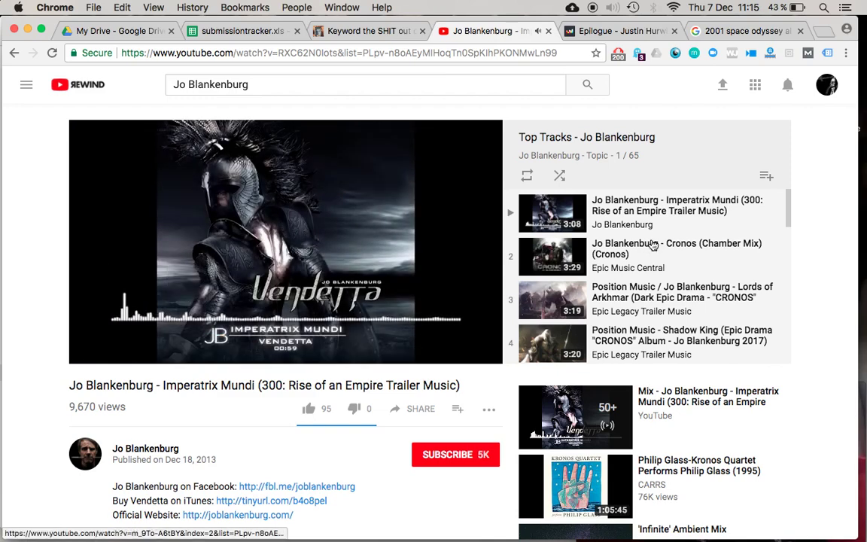
click(639, 300)
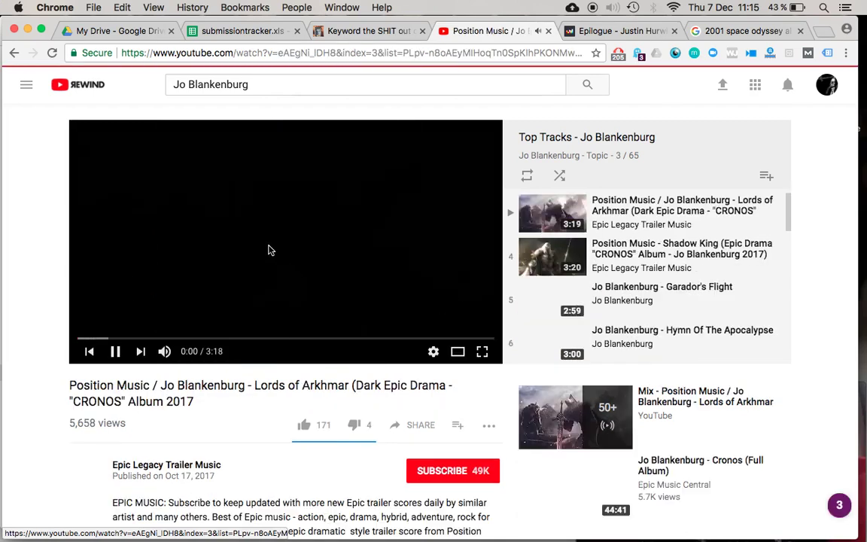
click(189, 340)
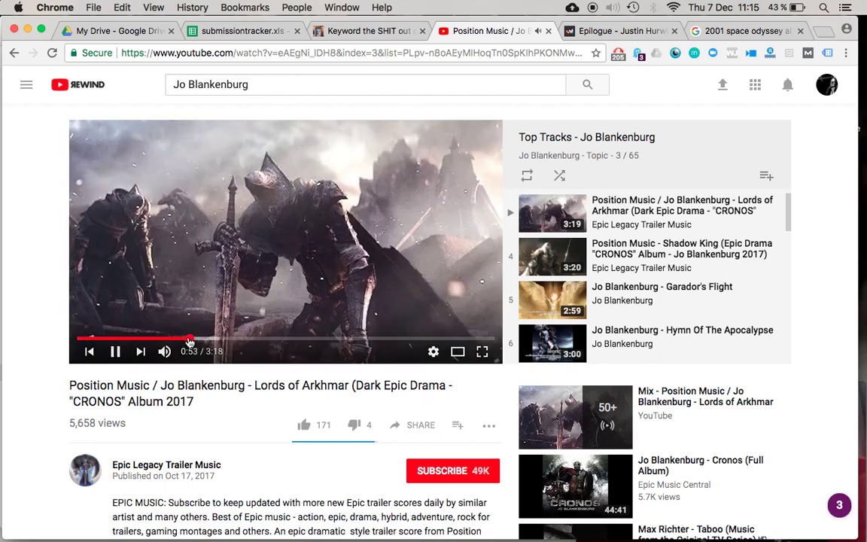
Play "Planet Earth Forever" from Jo Blankenburg's top tracks and skip ahead to about 0:45.
scroll(671, 265, down, 3)
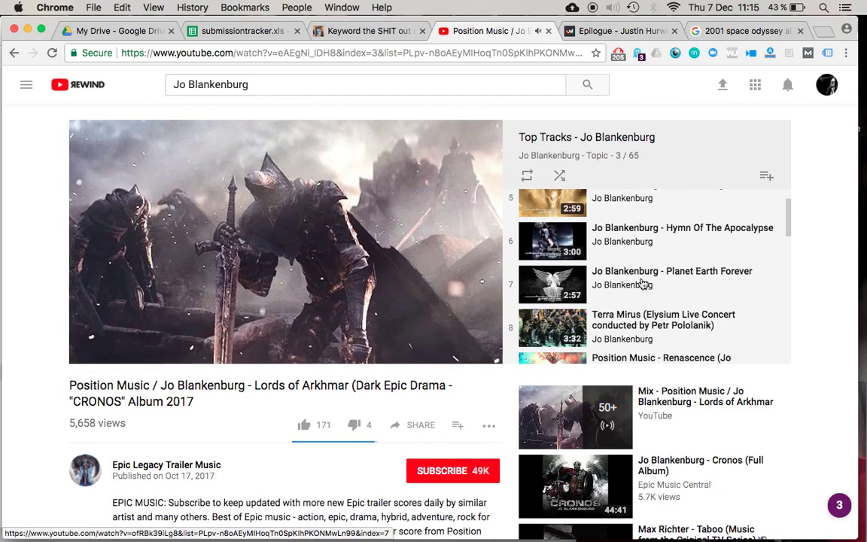
click(642, 283)
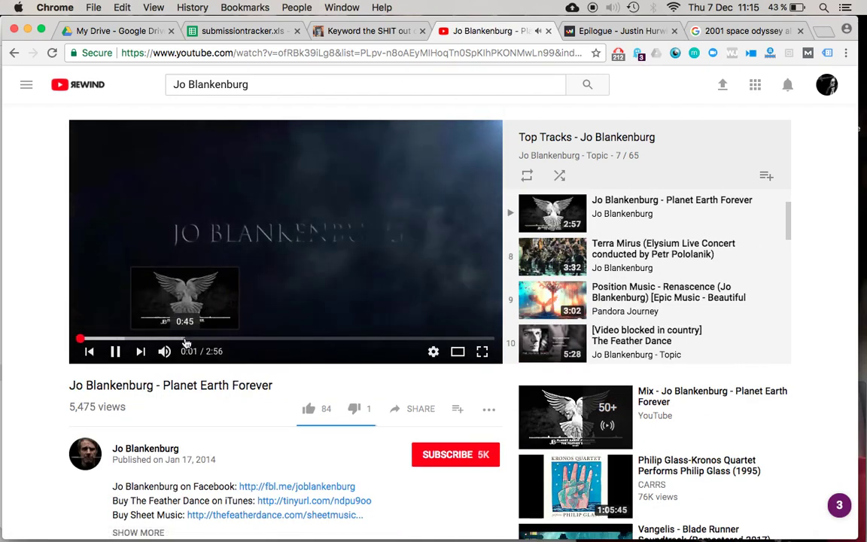
click(186, 339)
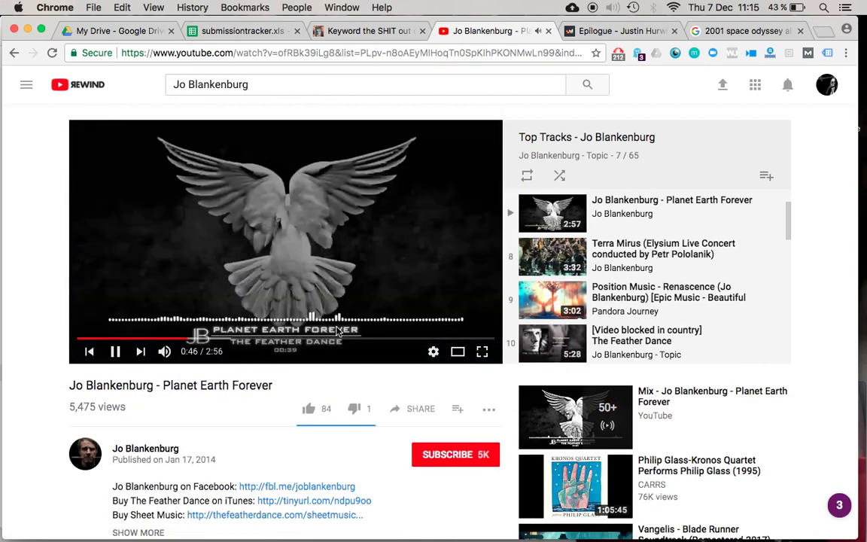
Start "Renascence" from Jo Blankenburg's top tracks, switch to "Czar (Cronos)" and skip ahead to about 1:03.
click(642, 298)
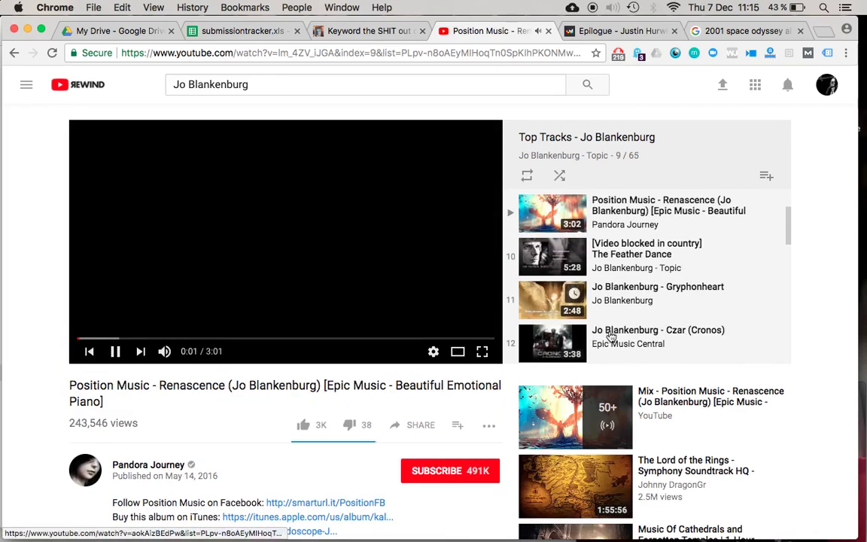
click(628, 348)
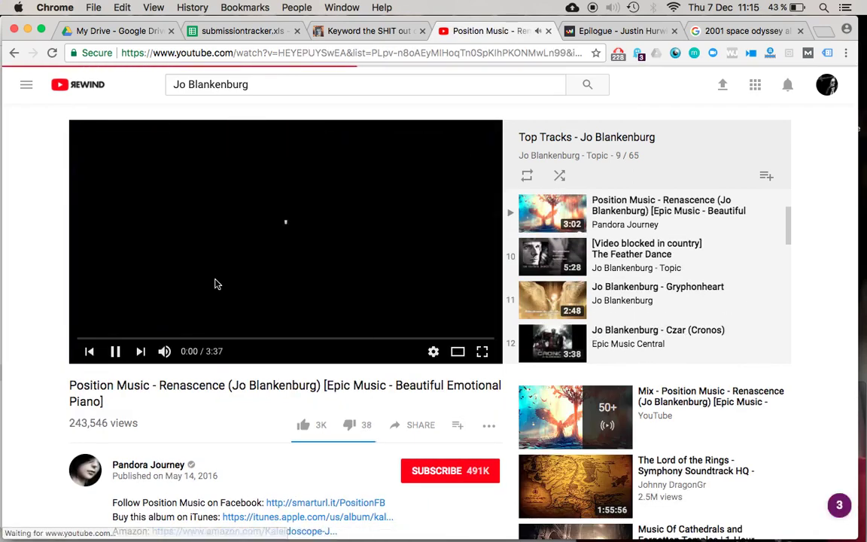
click(199, 342)
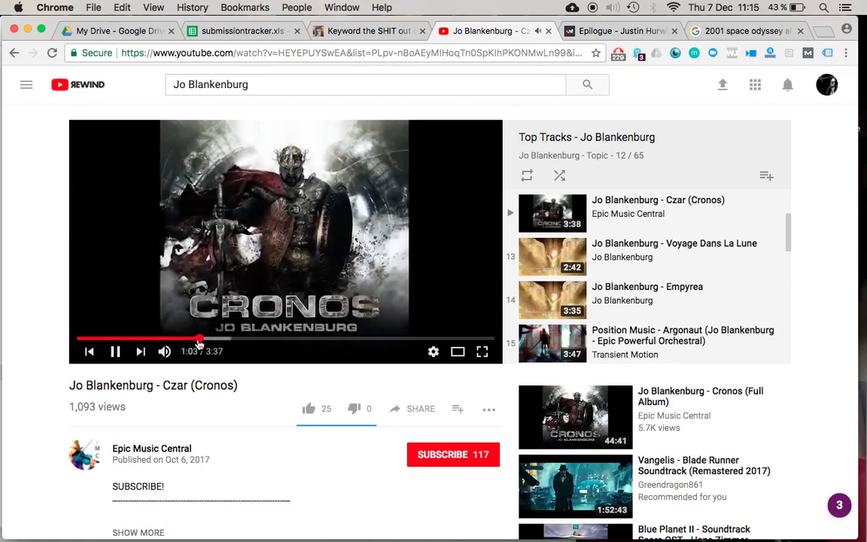
Pause "Czar (Cronos)", open the suggested "Blue Planet II - Soundtrack Score OST - Hans Zimmer" video and sample it from about 13:48.
click(115, 351)
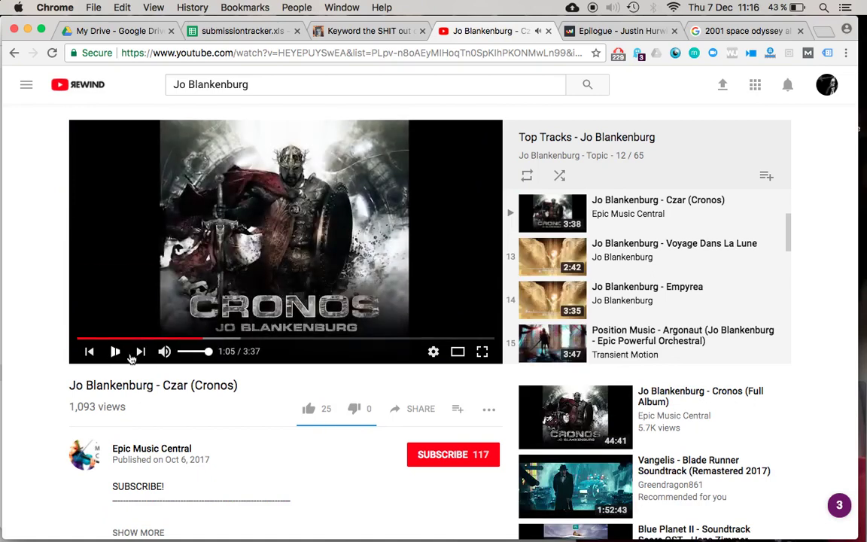
scroll(250, 446, down, 1)
scroll(251, 446, down, 3)
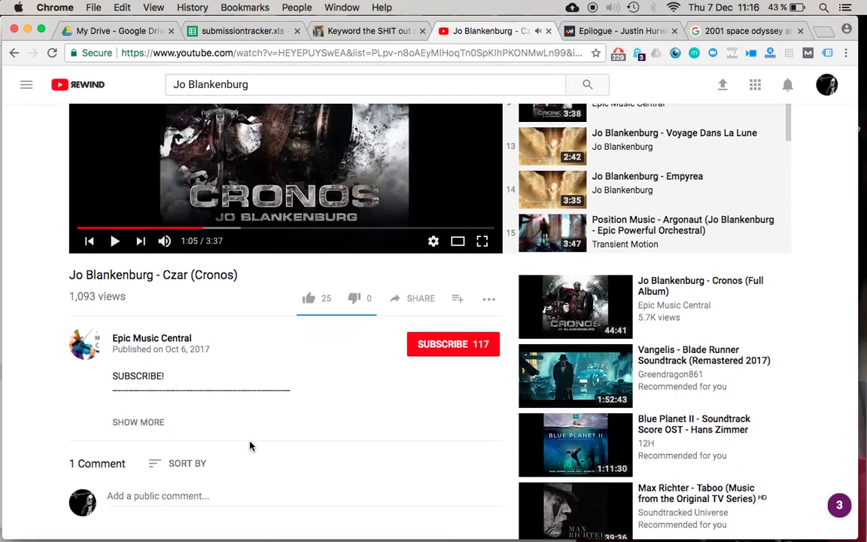
click(699, 431)
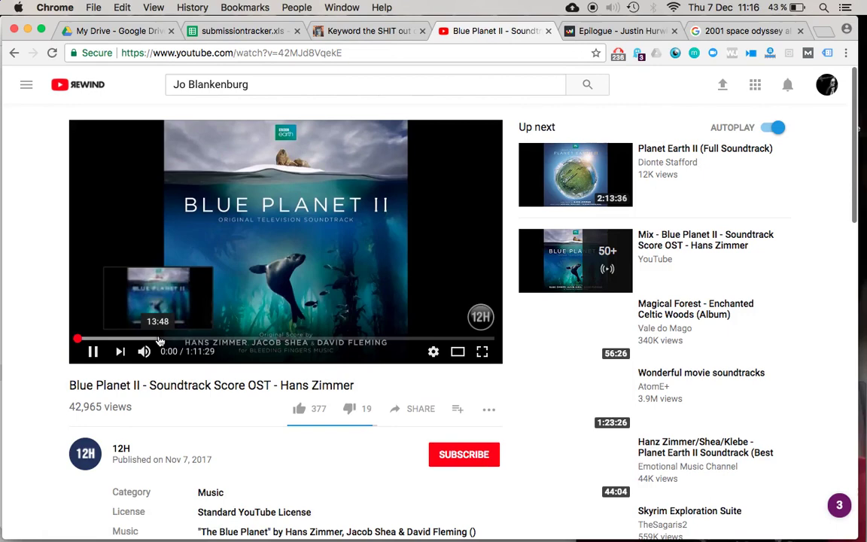
click(159, 340)
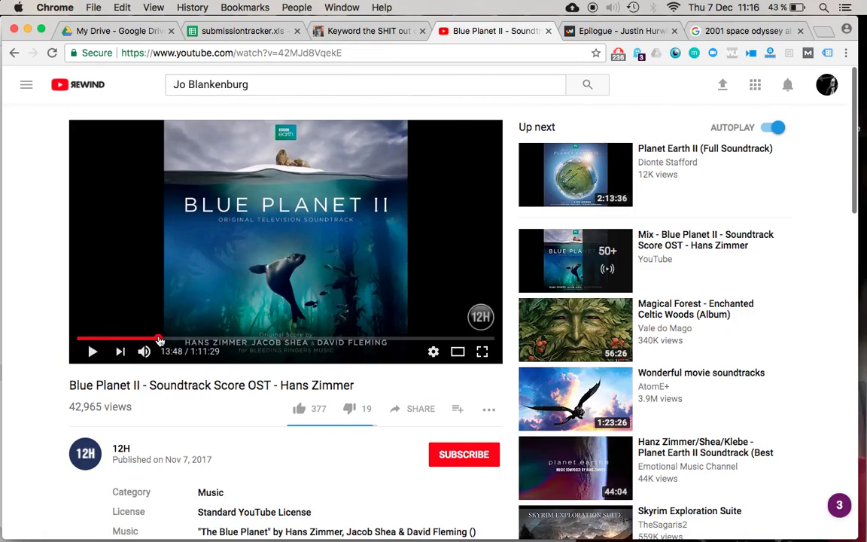
click(93, 351)
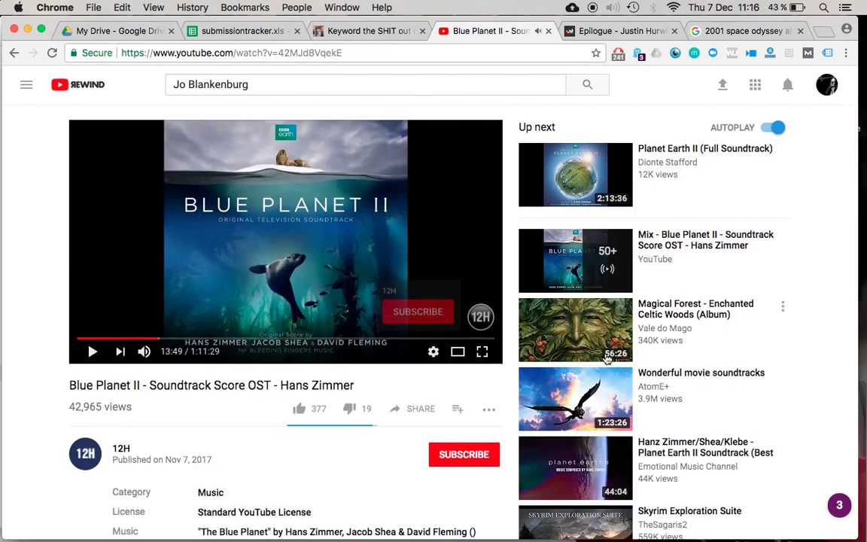
Return to the submission tracker, commit the Keywords entry for Sci-Fi Series 7 and select that cell again.
click(243, 30)
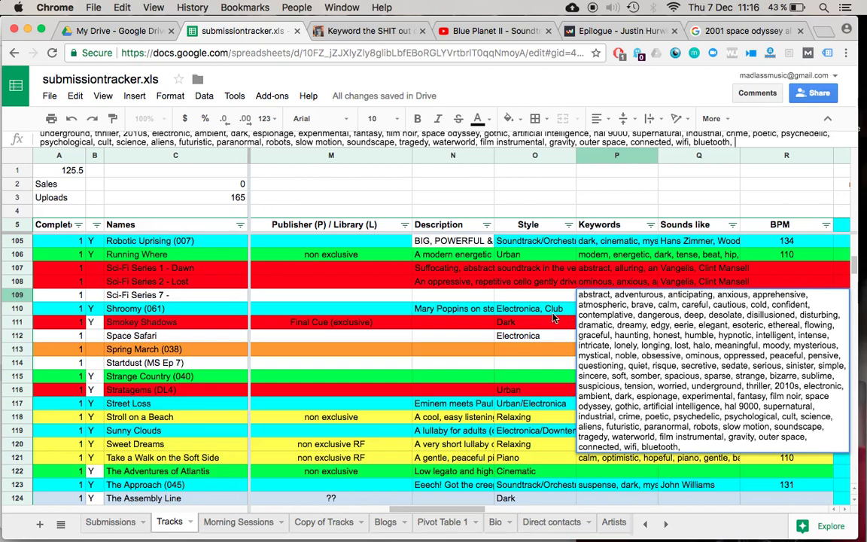
click(553, 314)
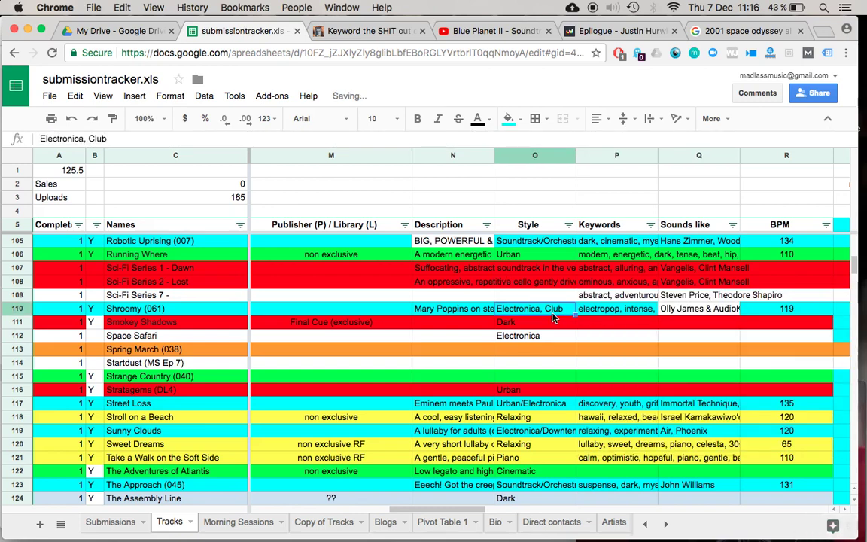
click(621, 296)
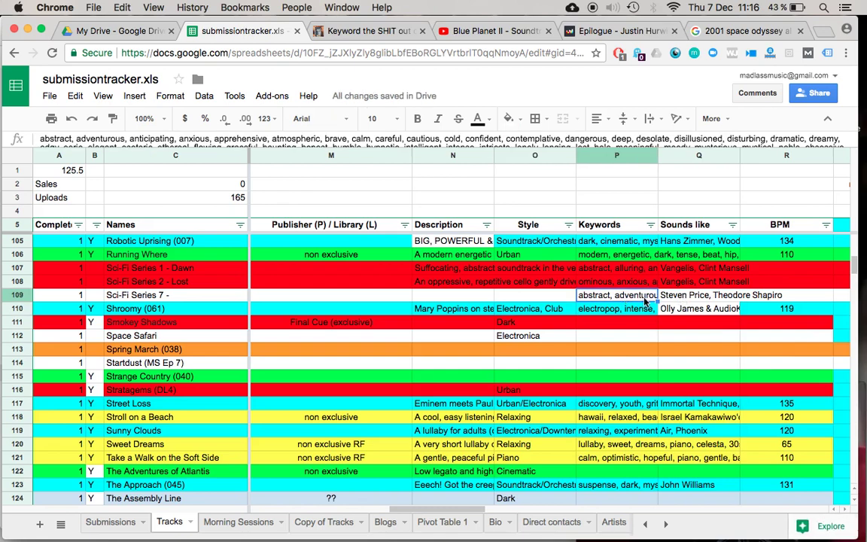
click(661, 297)
click(636, 297)
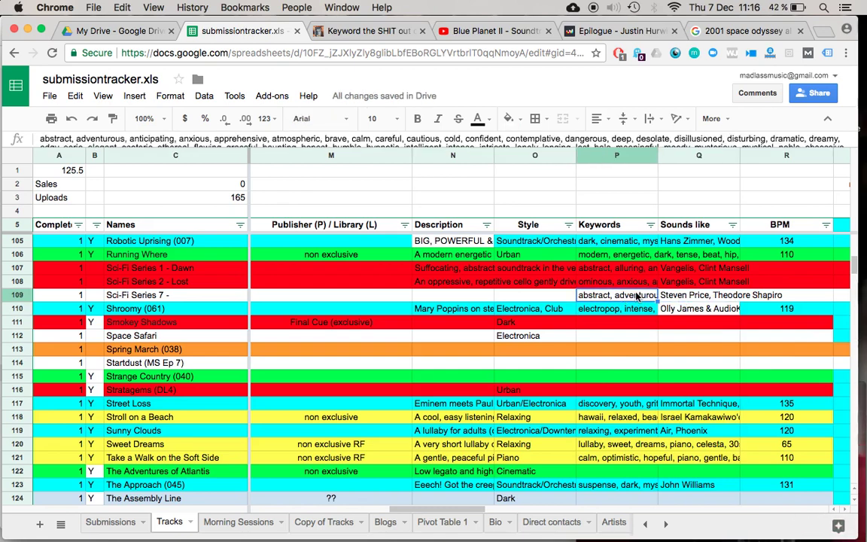
key(super+Tab)
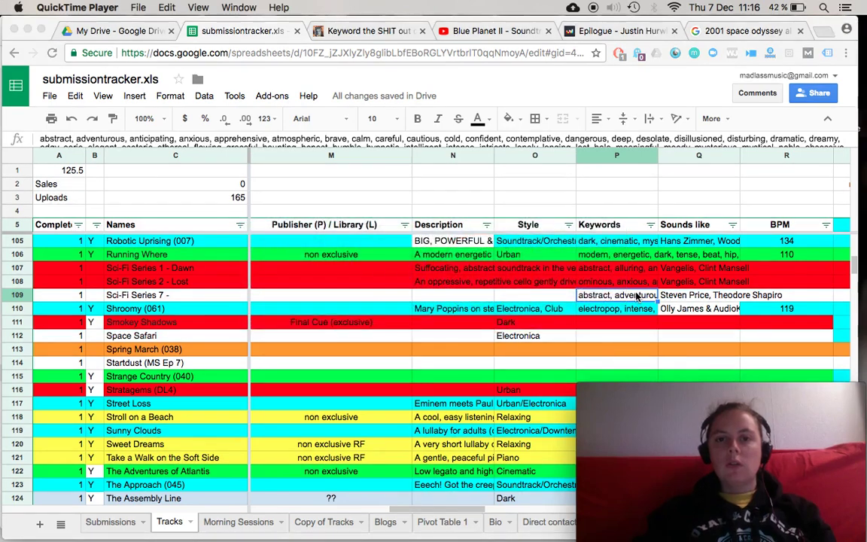